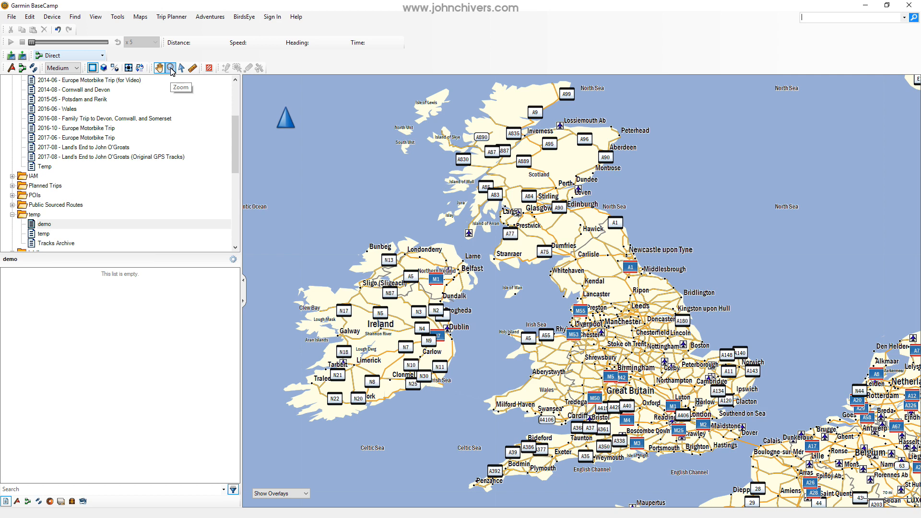
# Examine Great Britain and northern England on the map at several scales with the Zoom tool.
pyautogui.click(170, 69)
pyautogui.click(634, 339)
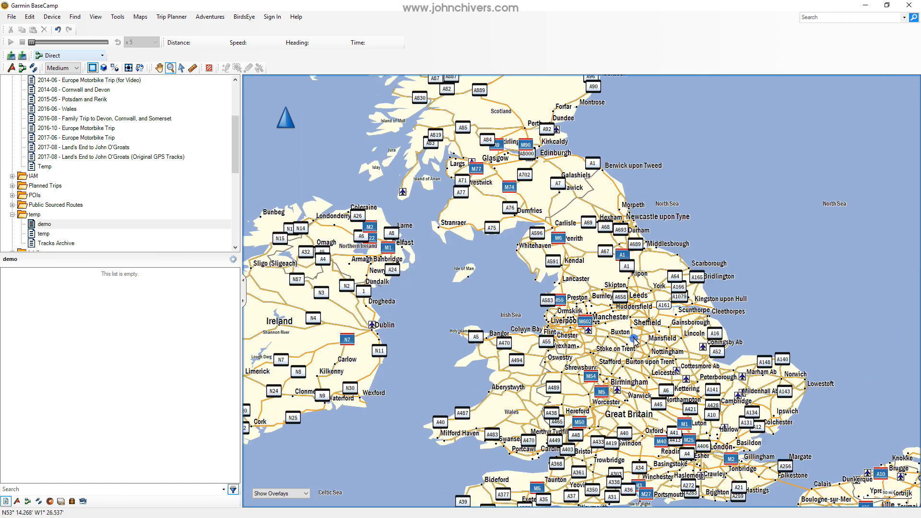
pyautogui.rightClick(623, 341)
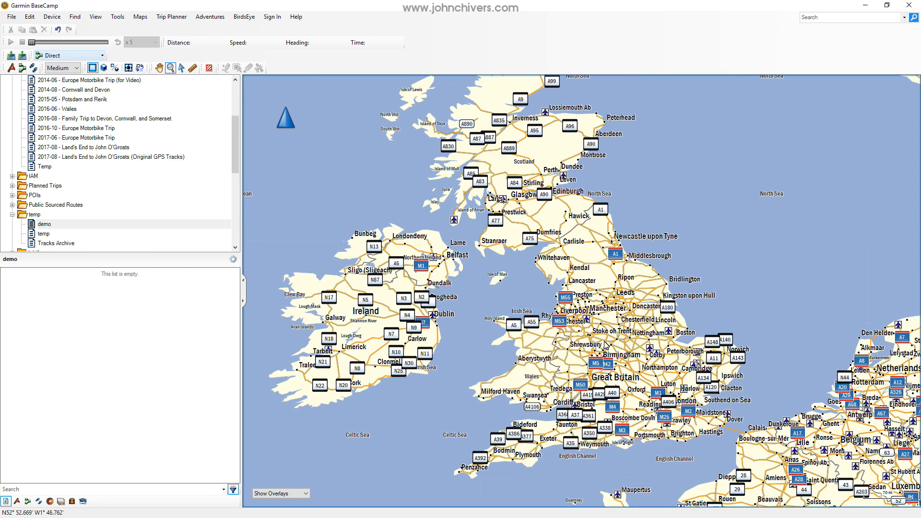
pyautogui.click(604, 341)
pyautogui.click(604, 341)
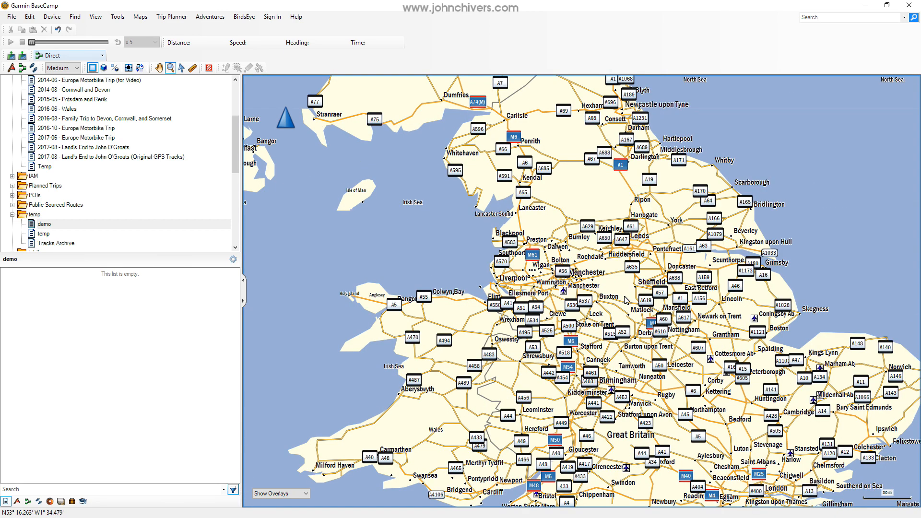
pyautogui.click(617, 266)
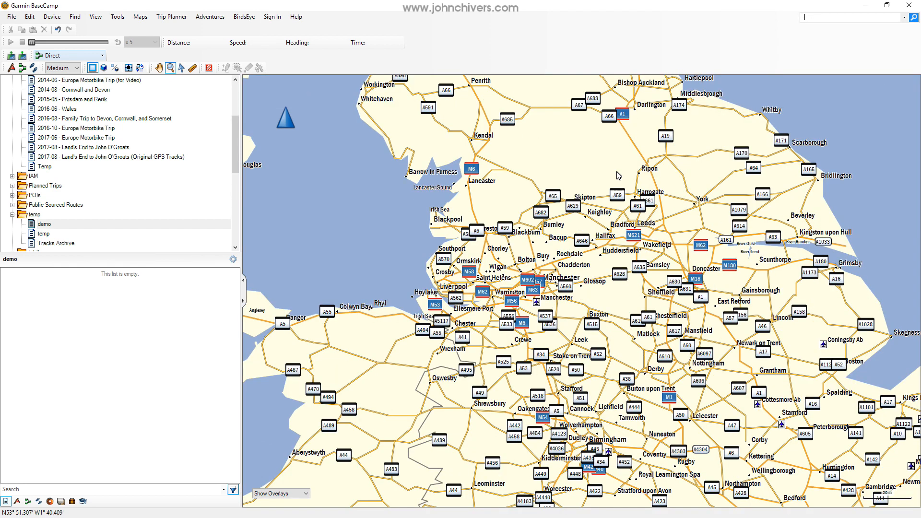
pyautogui.click(656, 4)
pyautogui.press('-')
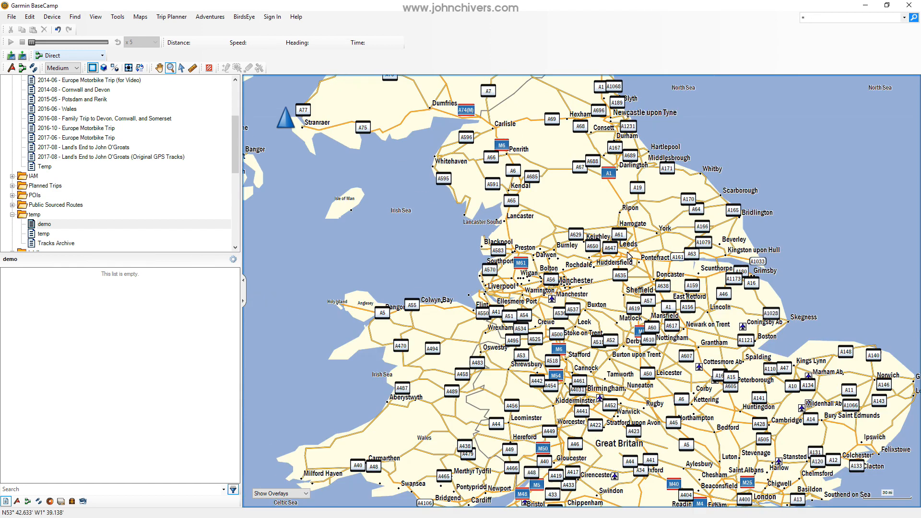
pyautogui.click(603, 283)
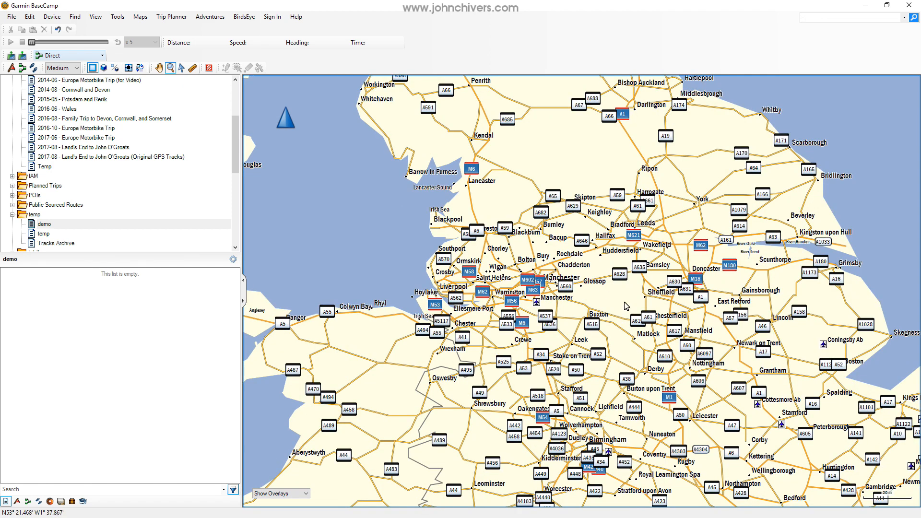
pyautogui.press('-')
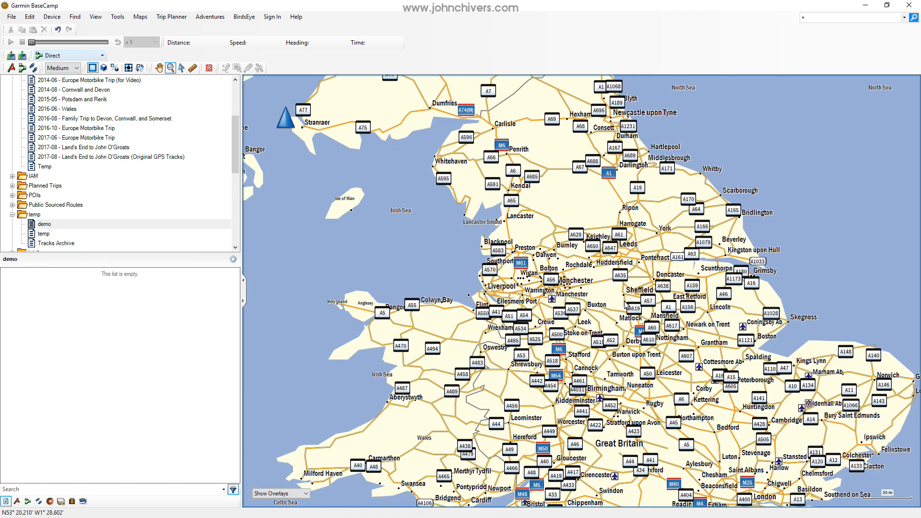
# Search for Oxenhope and select the Oxenhope, W.YORKS, GBR entry among the top points of interest.
pyautogui.click(810, 19)
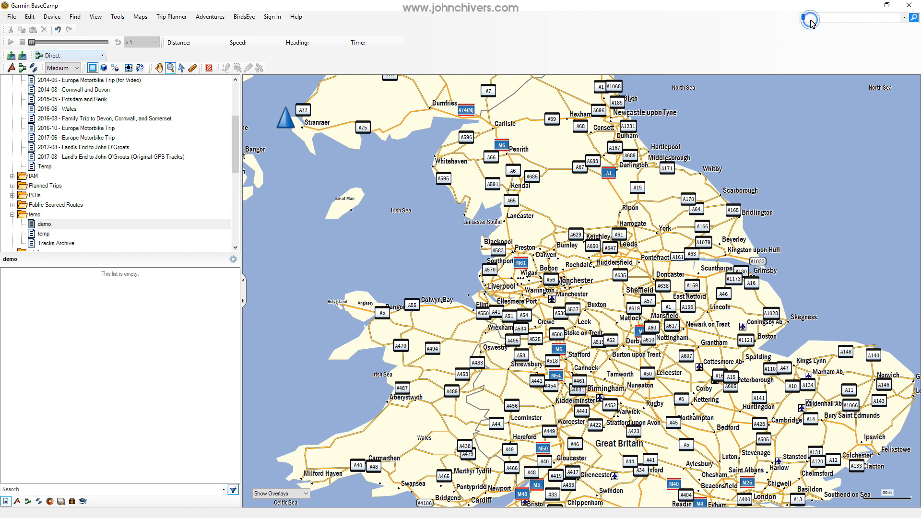
pyautogui.write('Oxenhope')
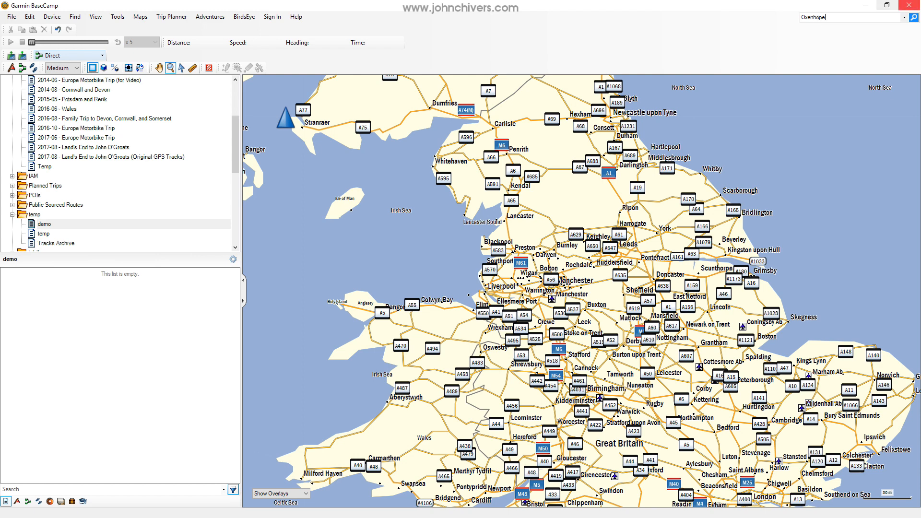
pyautogui.click(914, 18)
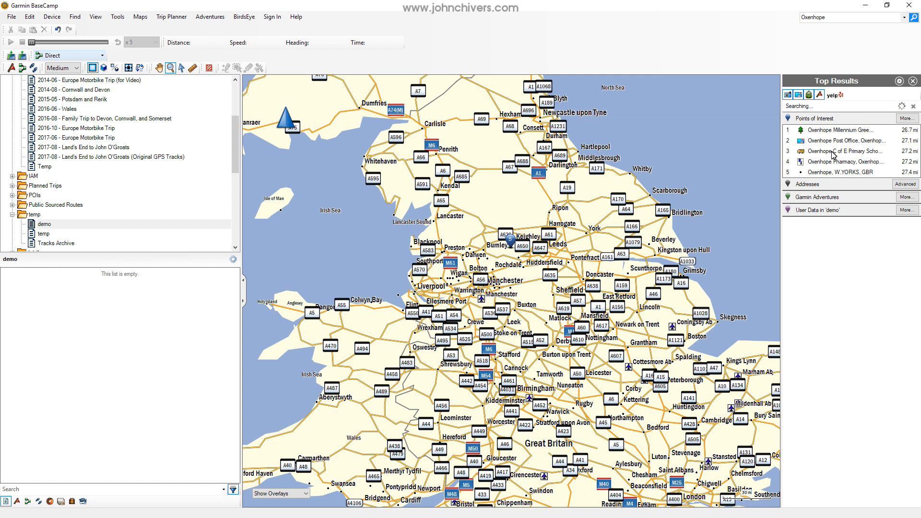
pyautogui.click(820, 175)
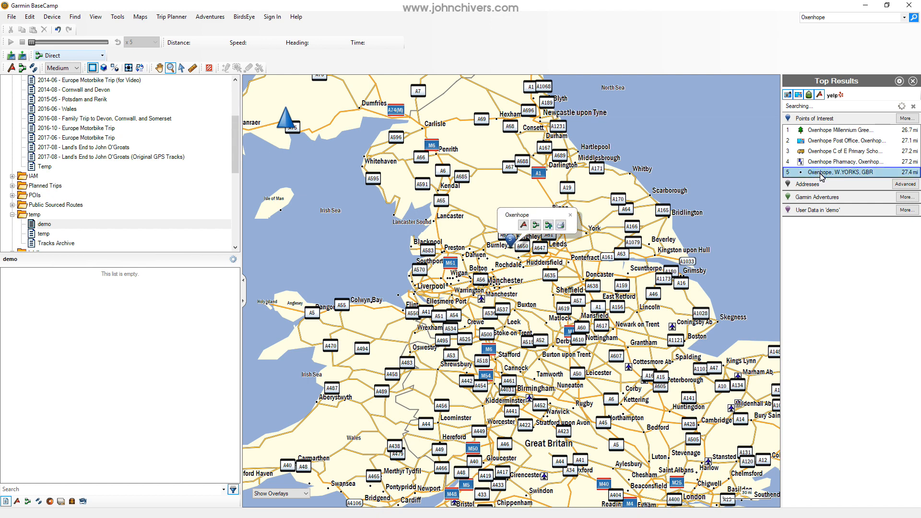
# Expand the points of interest results, restrict them to the Cities category and select Oxenhope, W.YORKS, GBR.
pyautogui.click(904, 119)
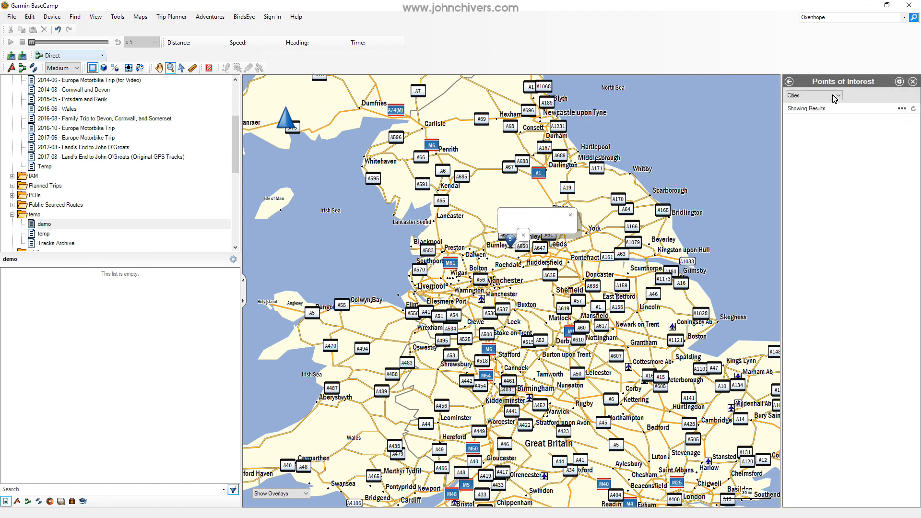
pyautogui.click(834, 96)
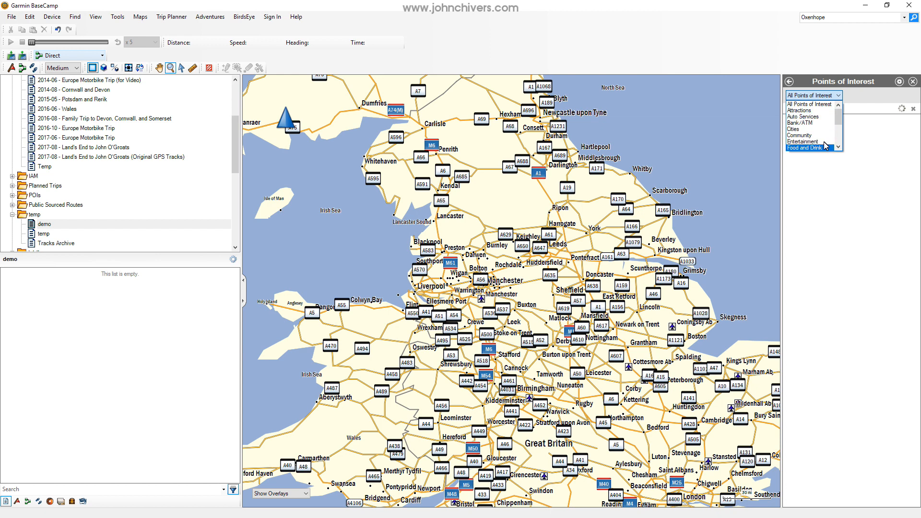
pyautogui.scroll(-4, 834, 144)
pyautogui.scroll(3, 833, 141)
pyautogui.click(810, 129)
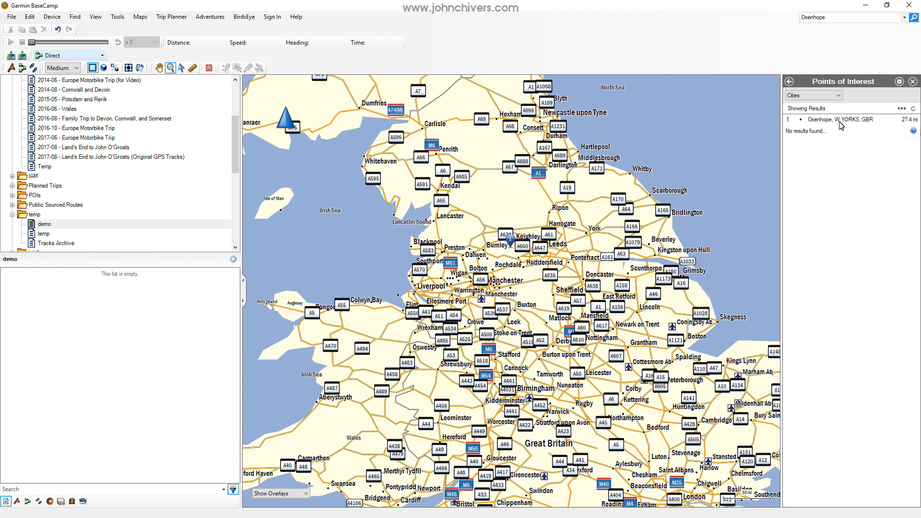
pyautogui.click(840, 121)
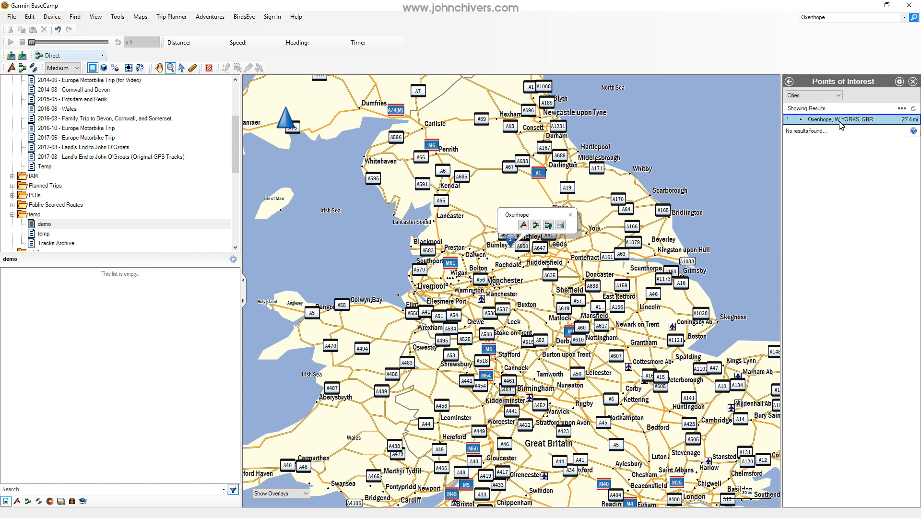
# Show the Oxenhope city result on the map, create a waypoint there and dismiss its map label.
pyautogui.rightClick(840, 126)
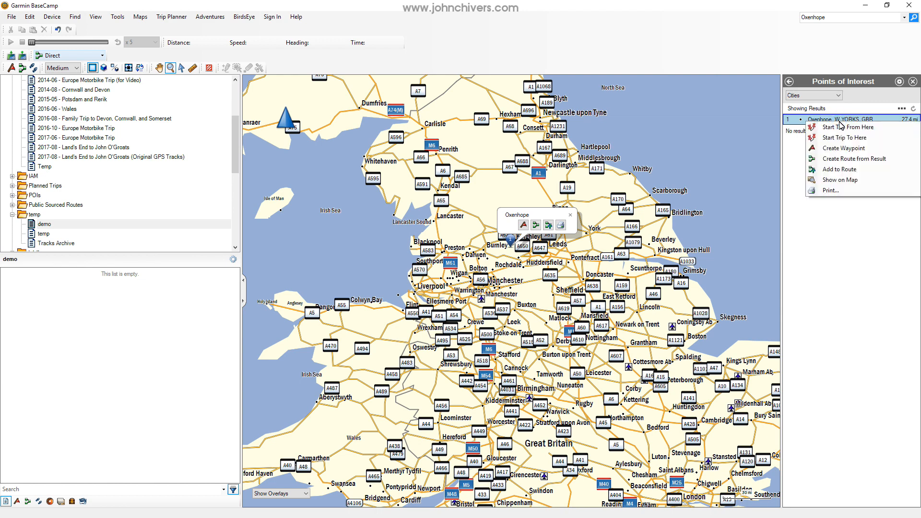
pyautogui.click(836, 180)
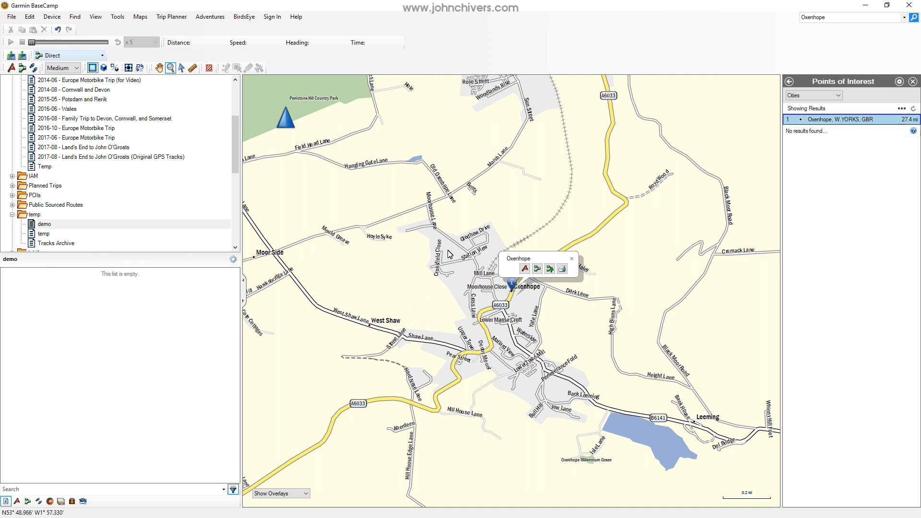
pyautogui.click(518, 299)
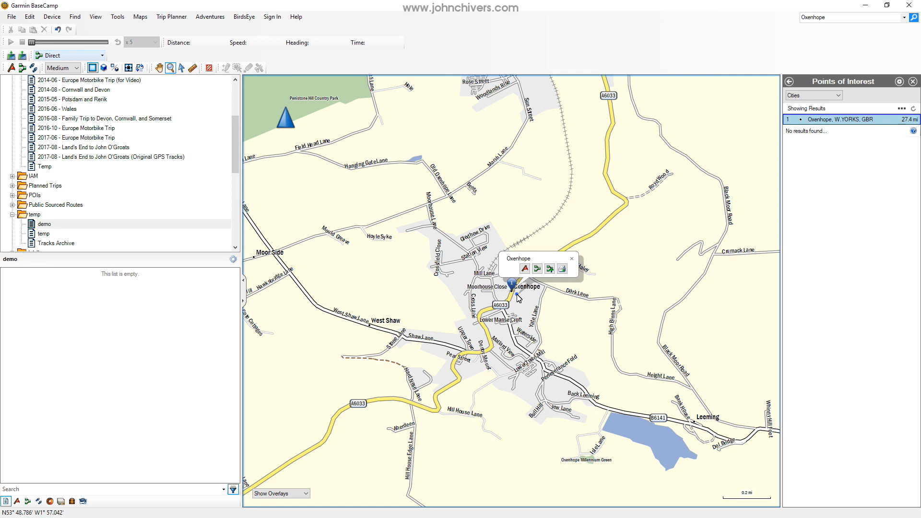
pyautogui.click(517, 297)
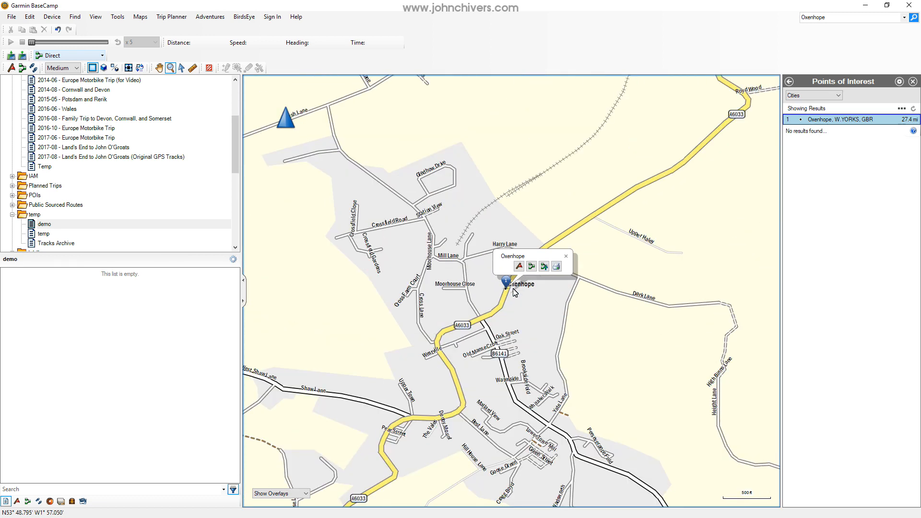
pyautogui.rightClick(514, 292)
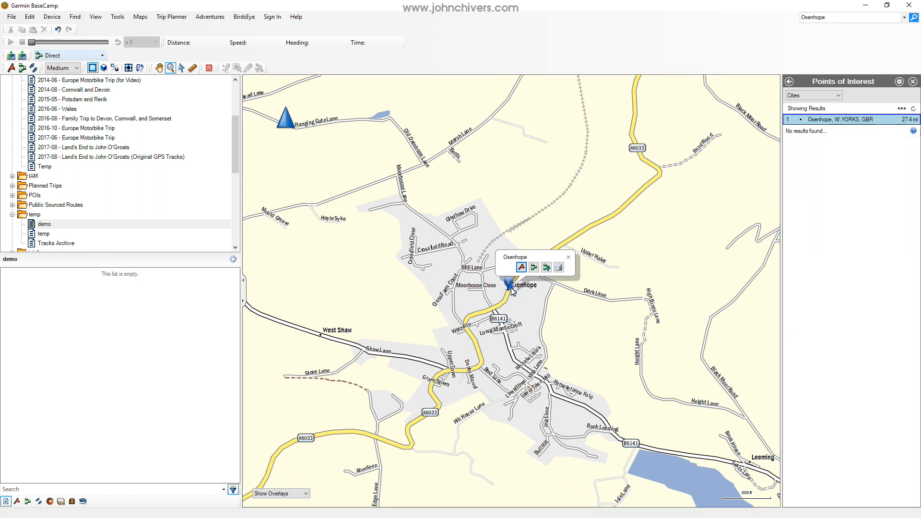
pyautogui.click(521, 267)
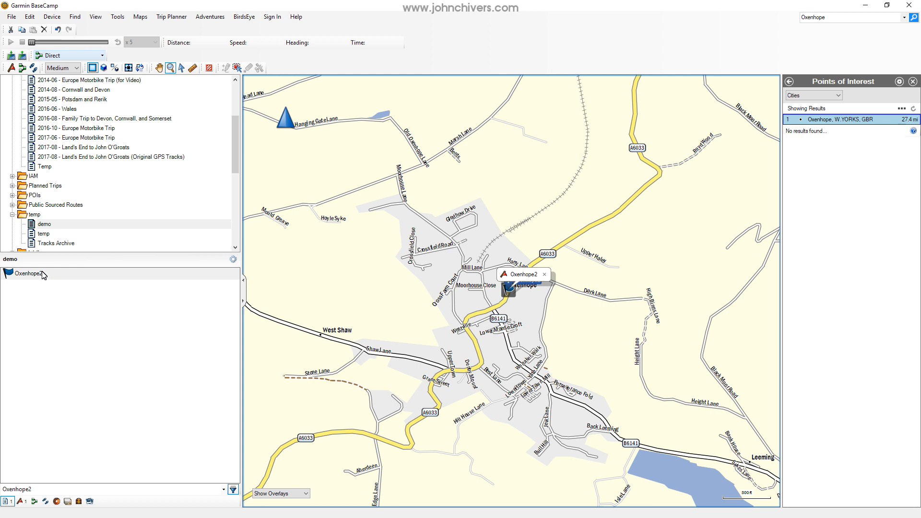
pyautogui.click(545, 274)
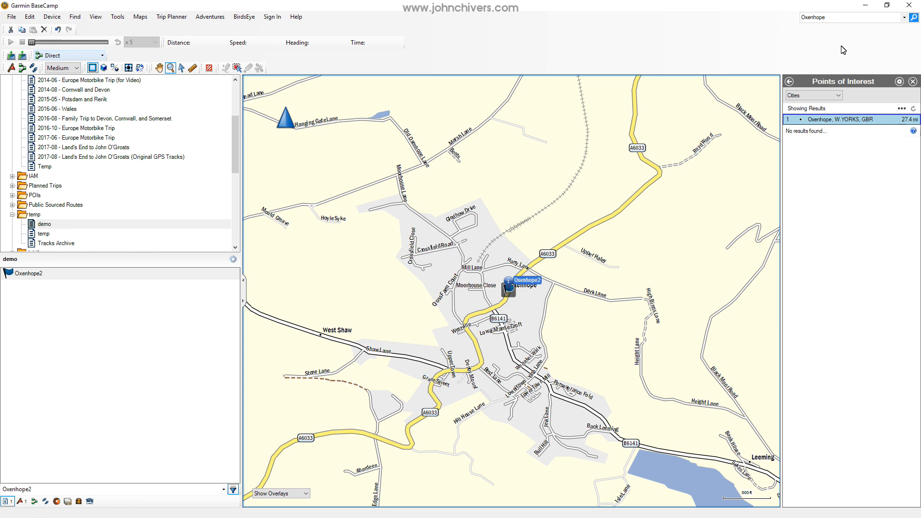
# Search for Skipton among the cities and create a waypoint from the first Skipton result.
pyautogui.click(834, 19)
pyautogui.write('Skipton')
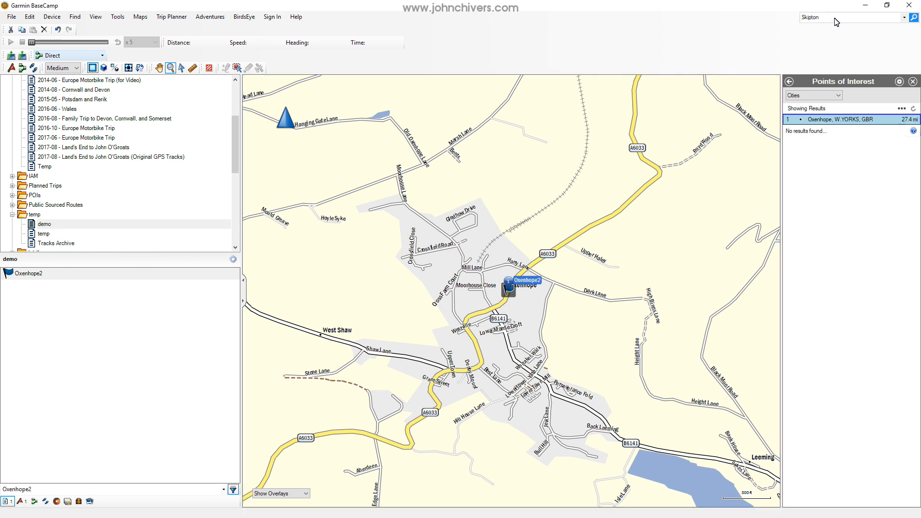
pyautogui.press('Return')
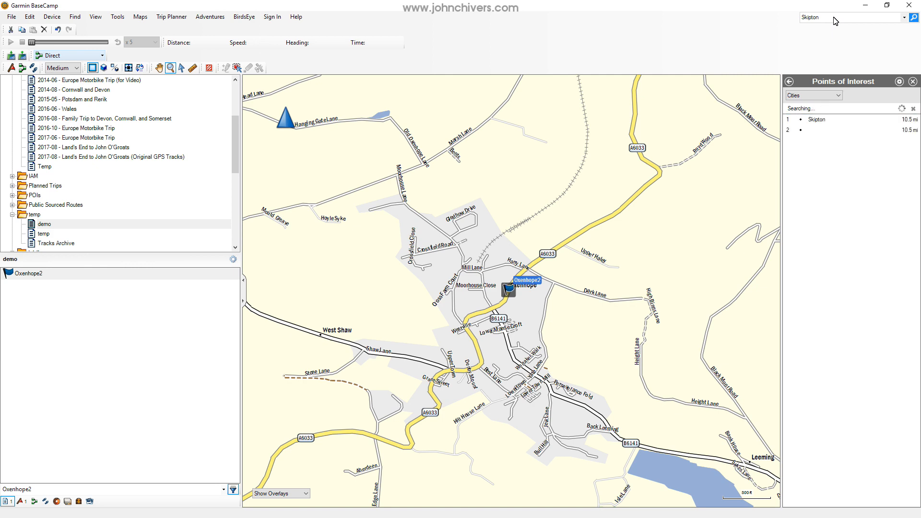
pyautogui.click(823, 120)
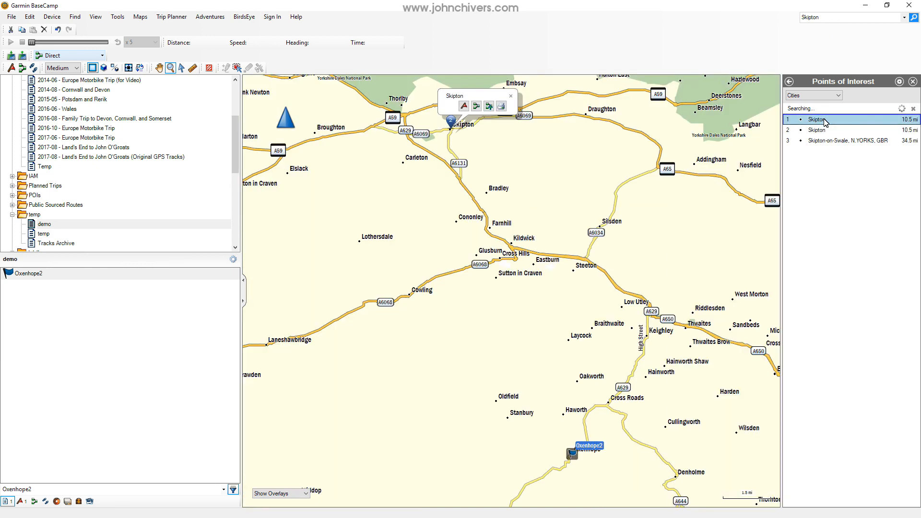
pyautogui.rightClick(824, 120)
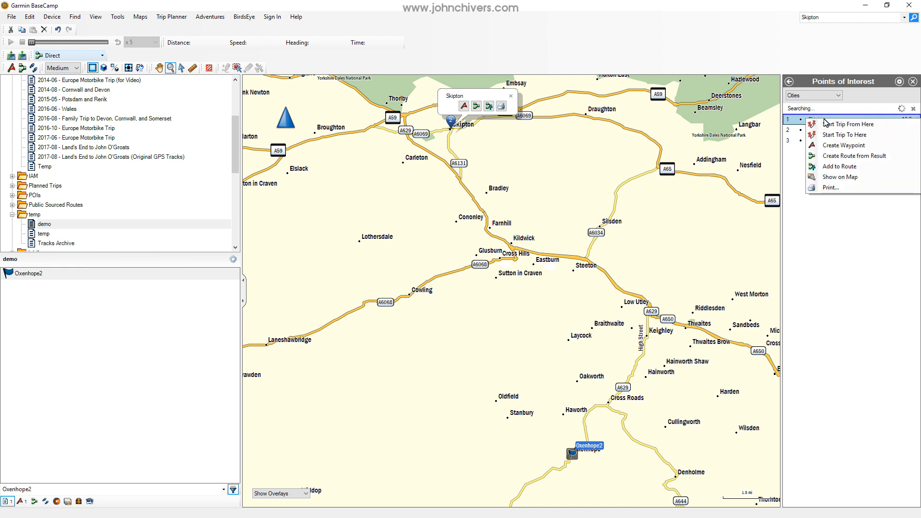
pyautogui.click(831, 146)
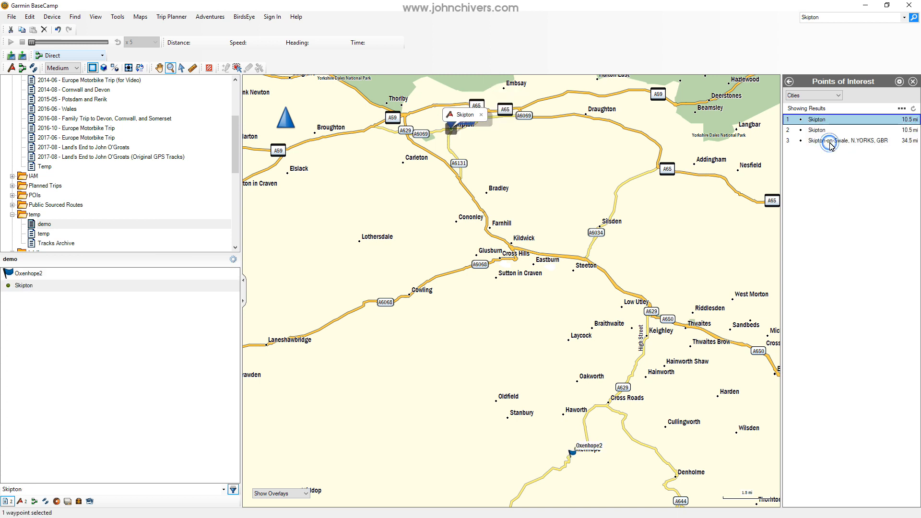
# Select both the Oxenhope2 and Skipton waypoints in the demo list and create a route from them.
pyautogui.click(29, 285)
pyautogui.click(25, 275)
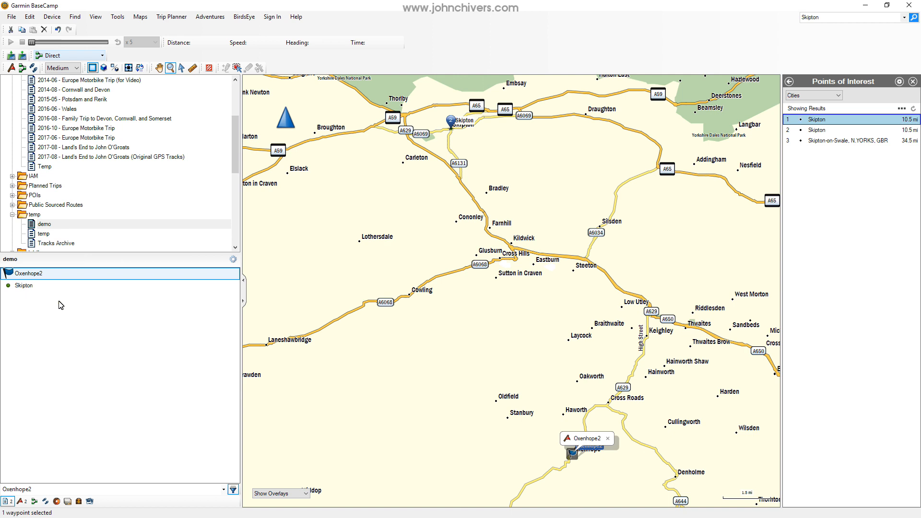
pyautogui.keyDown('shift'); pyautogui.click(34, 286); pyautogui.keyUp('shift')
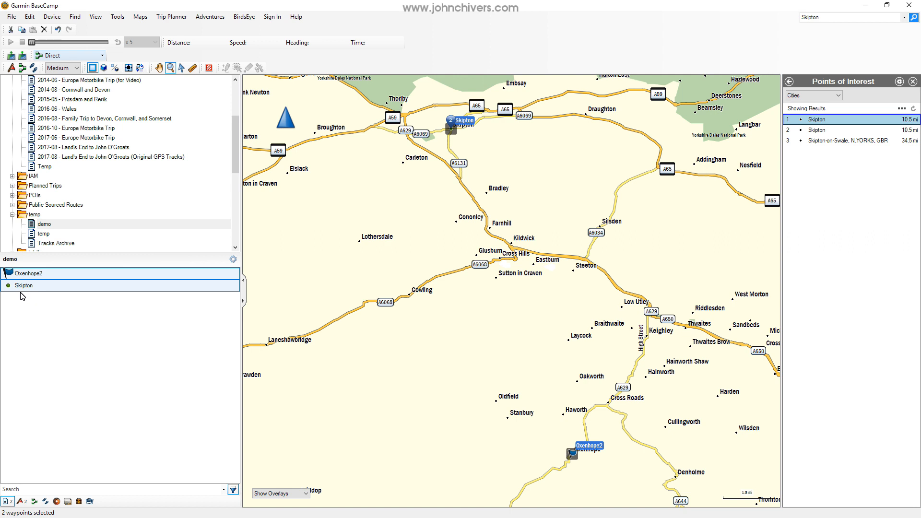
pyautogui.rightClick(42, 276)
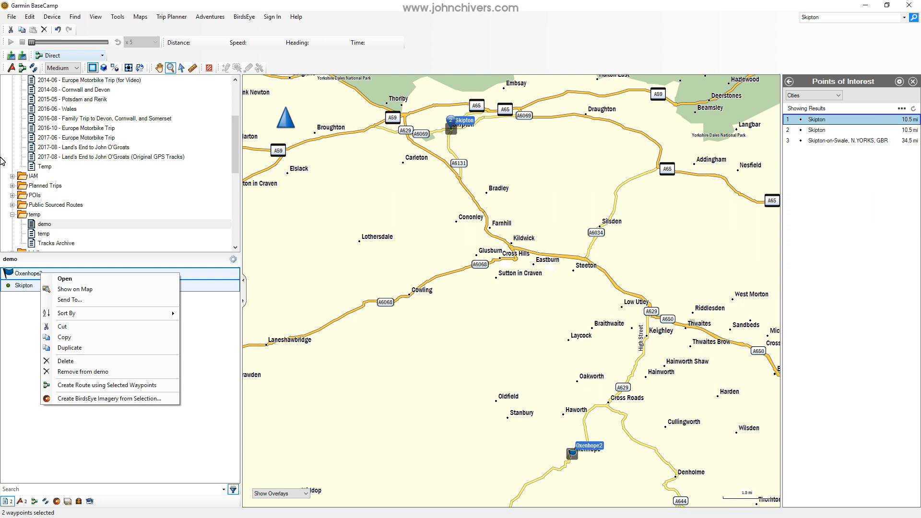
pyautogui.click(185, 4)
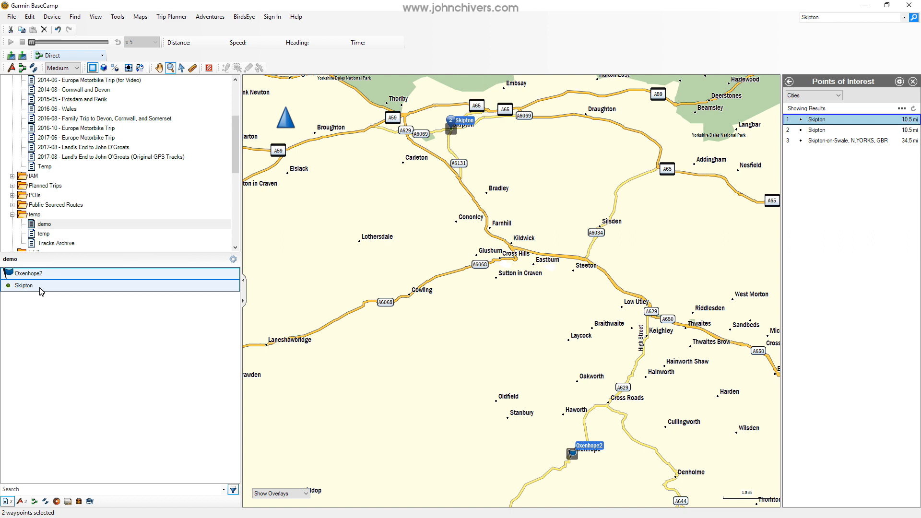
pyautogui.rightClick(41, 291)
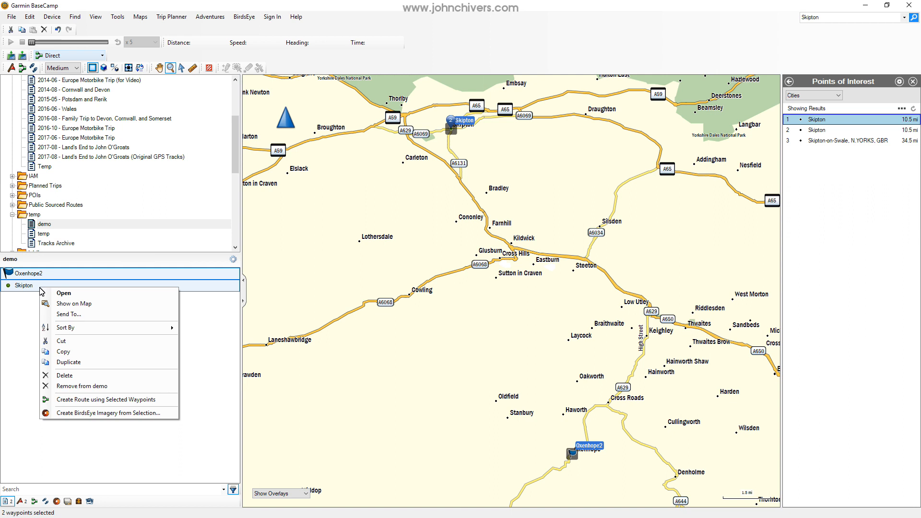
pyautogui.click(80, 399)
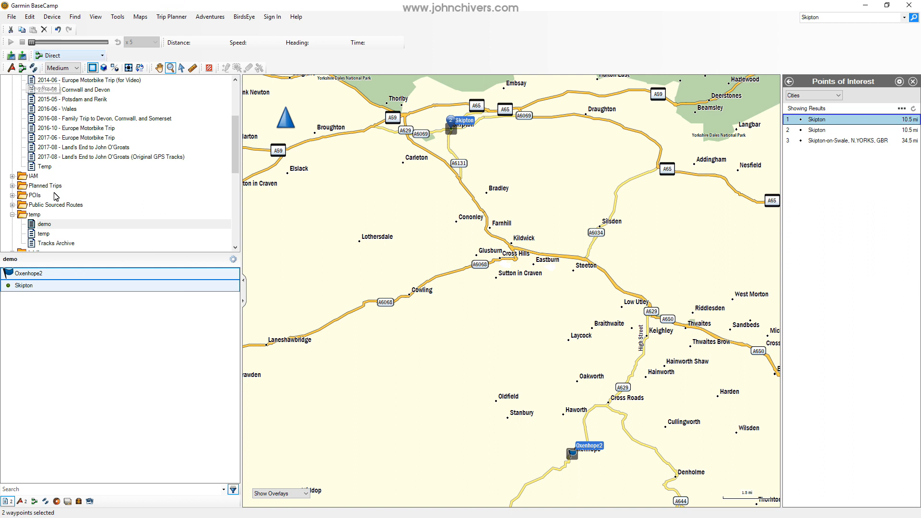
pyautogui.rightClick(56, 273)
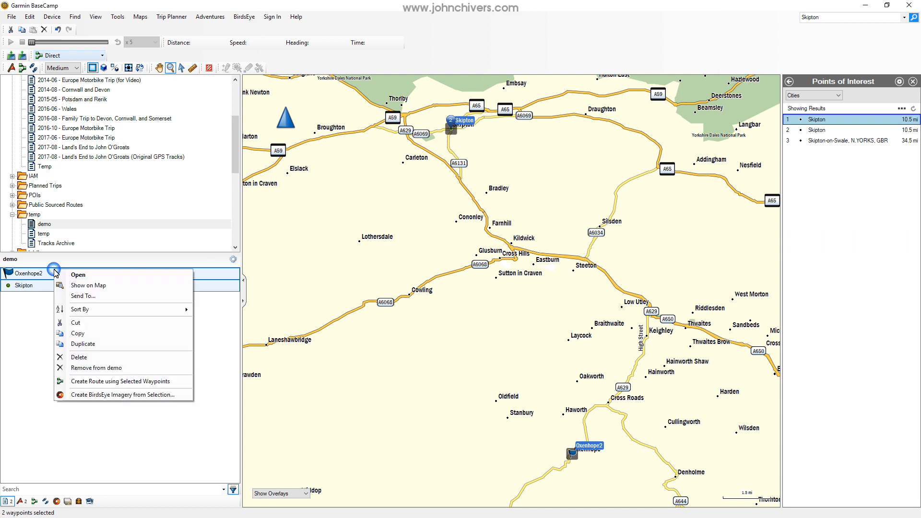
pyautogui.click(109, 383)
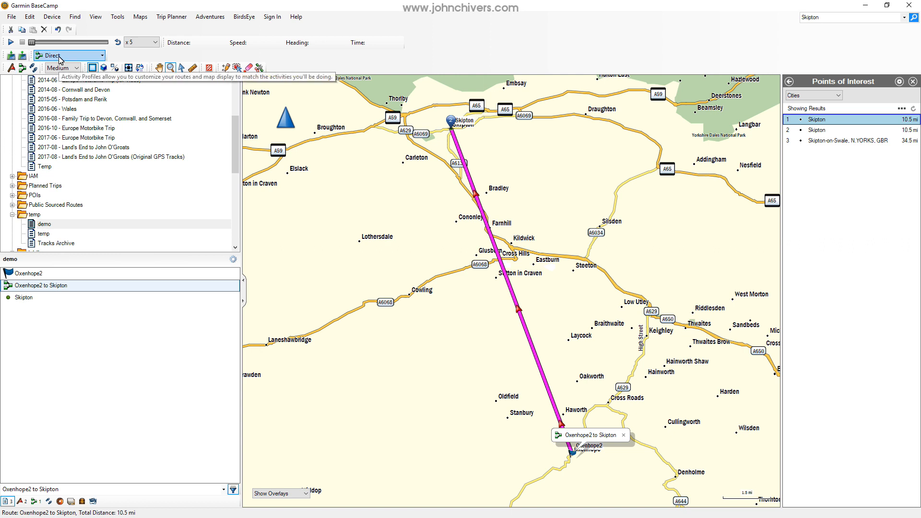
# Try Motorcycling as the default activity profile and restore it to Direct.
pyautogui.click(100, 56)
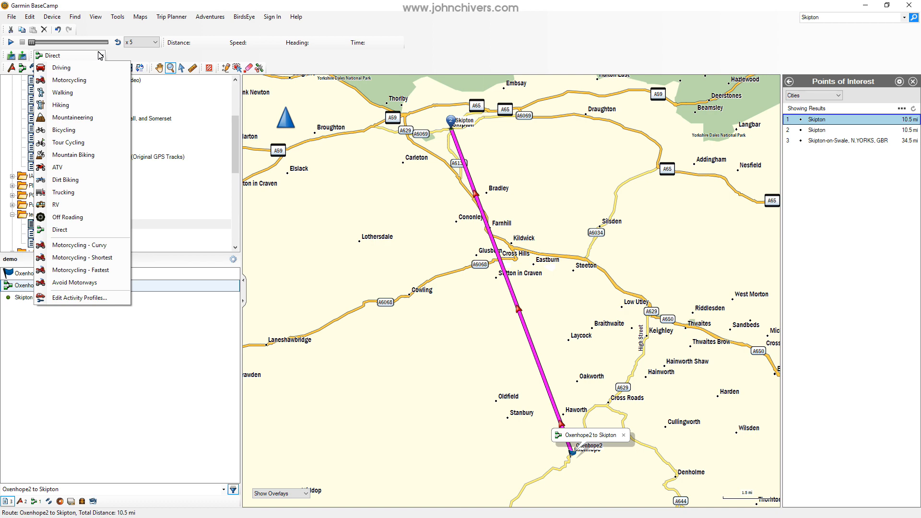
pyautogui.click(84, 80)
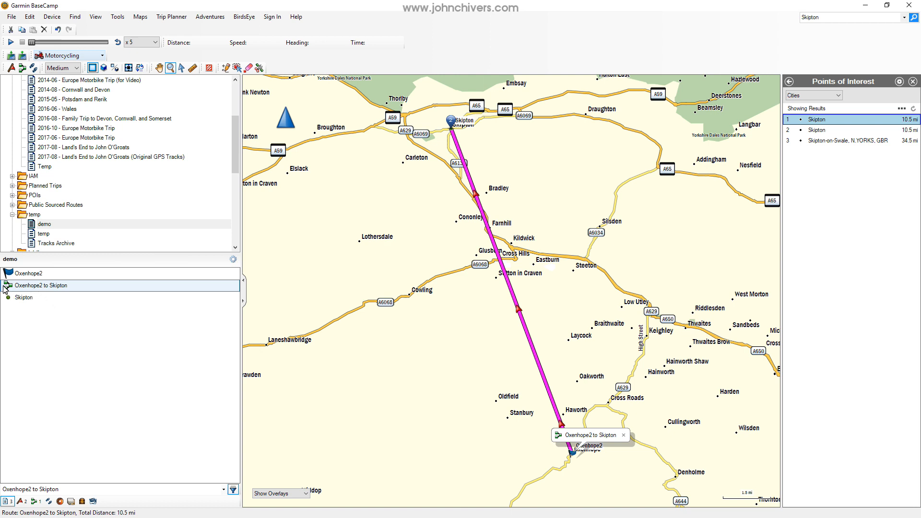
pyautogui.click(102, 55)
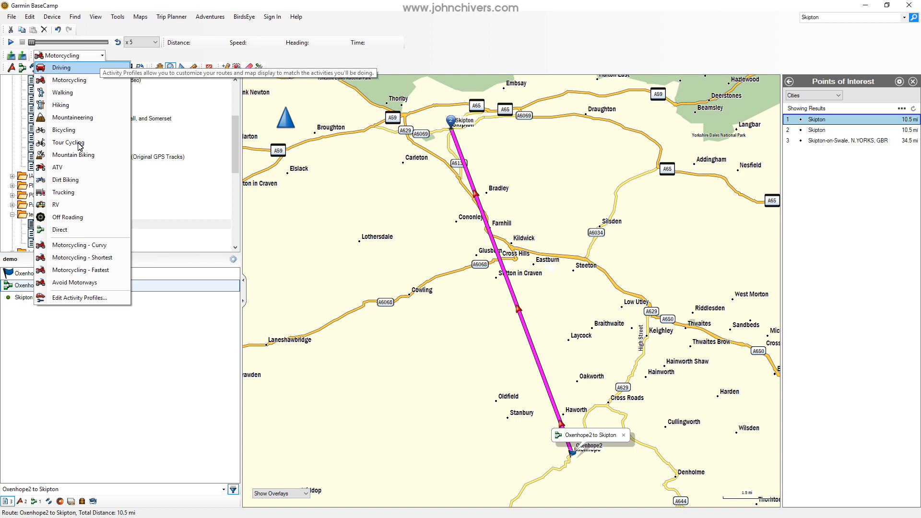
pyautogui.click(61, 229)
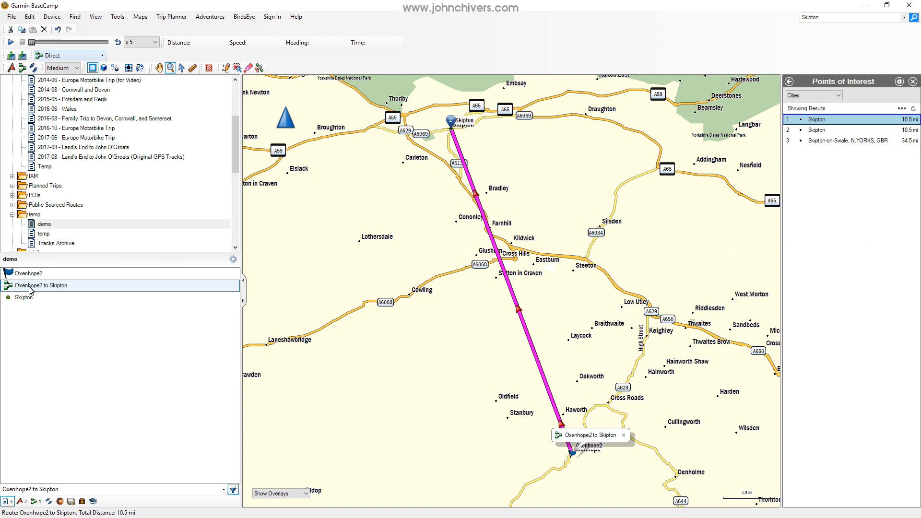
# Set the Oxenhope2 to Skipton route's own activity profile to Motorcycling, recalculate the route and close its properties.
pyautogui.rightClick(29, 287)
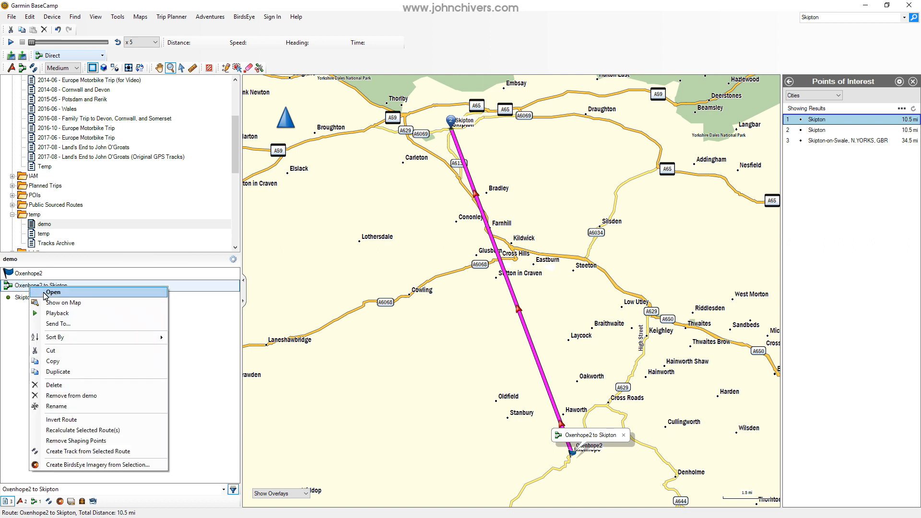
pyautogui.click(45, 293)
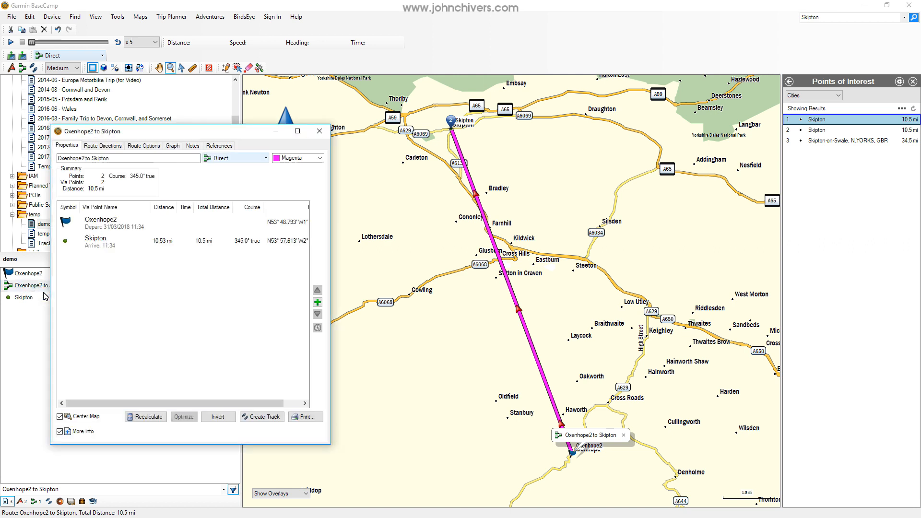
pyautogui.moveTo(229, 136); pyautogui.dragTo(413, 123)
pyautogui.click(422, 150)
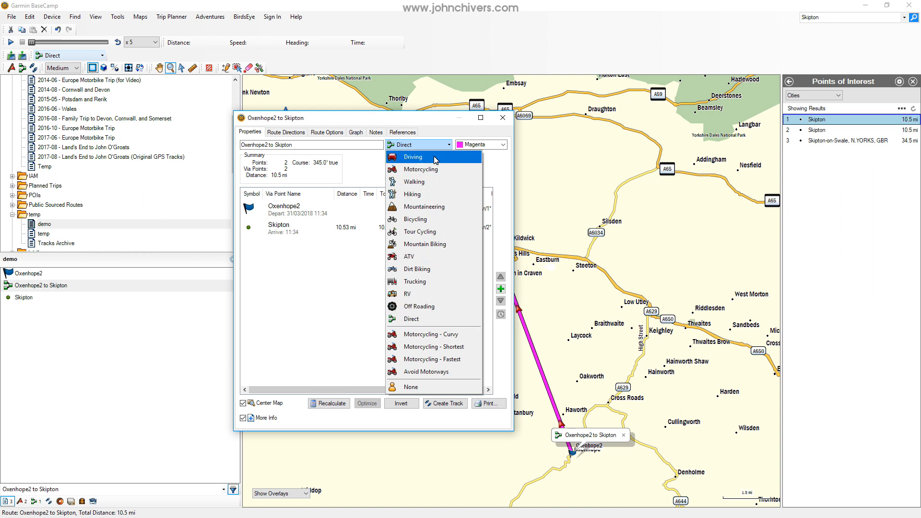
pyautogui.click(403, 172)
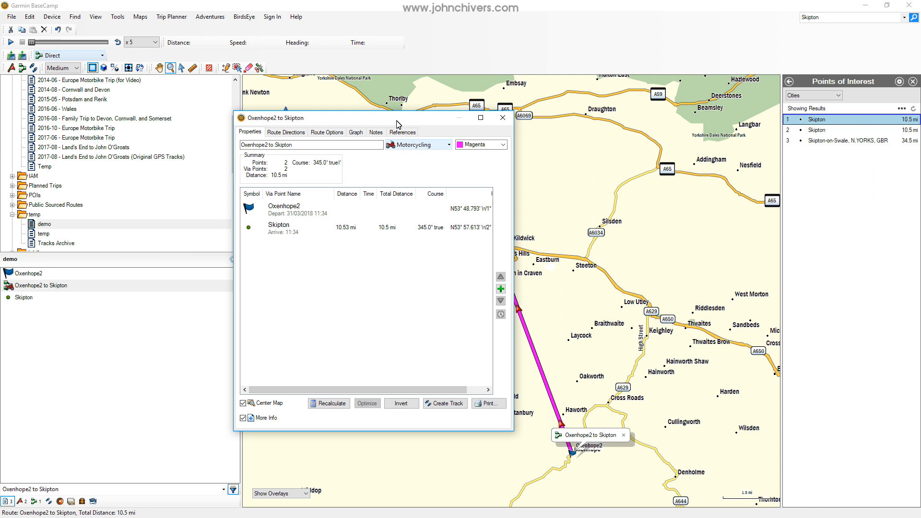
pyautogui.moveTo(396, 124); pyautogui.dragTo(235, 132)
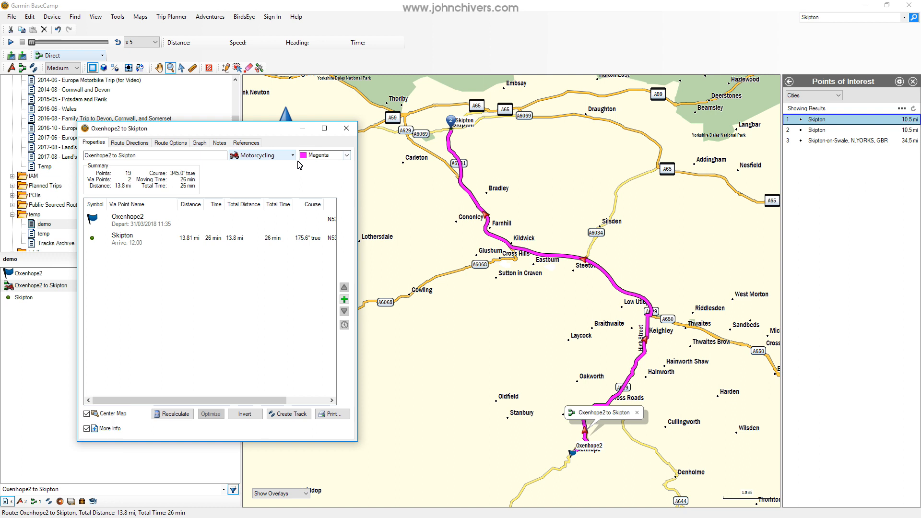
pyautogui.click(347, 129)
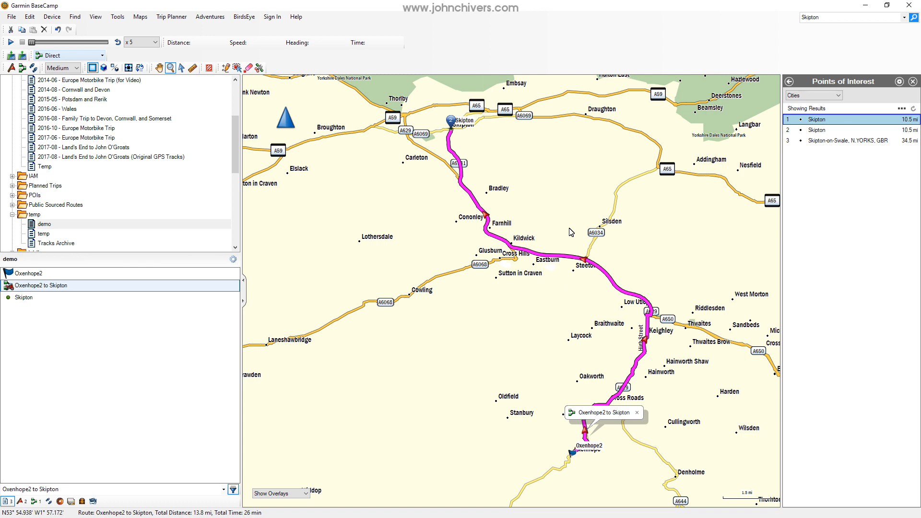
# Reshape the route by pulling its section near Kildwick and Eastburn onto the A65 between Draughton and Addingham.
pyautogui.scroll(1, 549, 219)
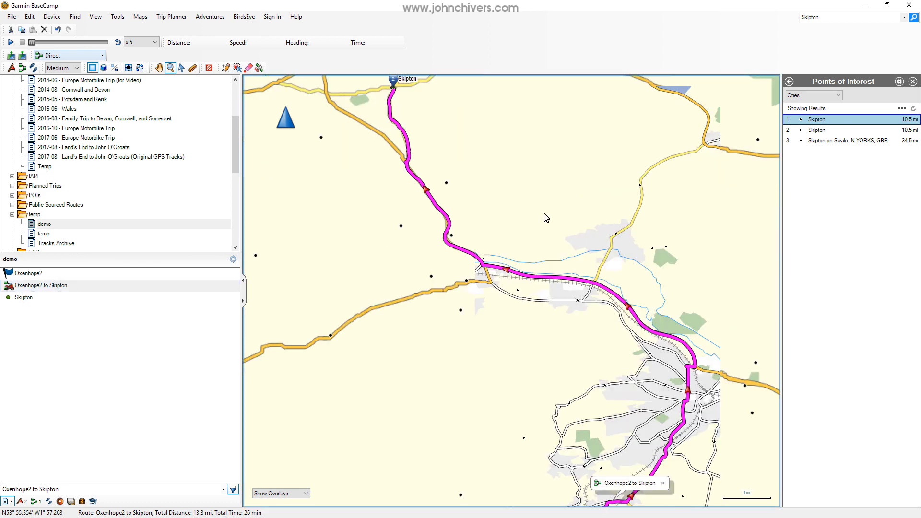
pyautogui.scroll(-1, 549, 219)
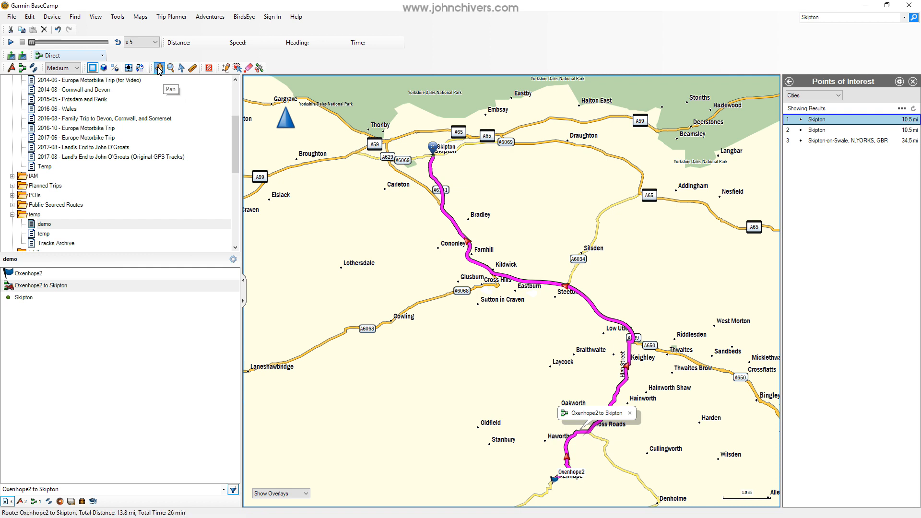
pyautogui.moveTo(535, 263)
pyautogui.mouseDown()
pyautogui.moveTo(598, 276)
pyautogui.moveTo(577, 223)
pyautogui.moveTo(512, 282)
pyautogui.moveTo(575, 255)
pyautogui.moveTo(531, 254)
pyautogui.mouseUp()
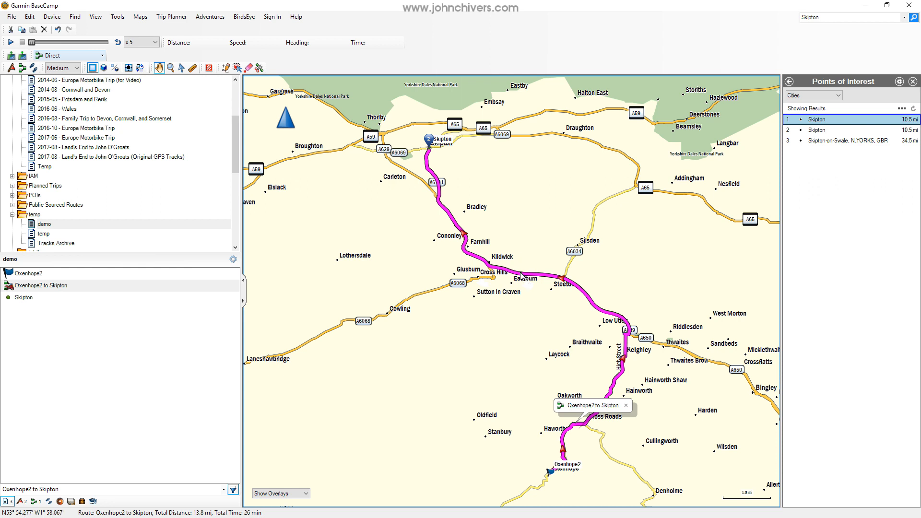
pyautogui.moveTo(511, 278)
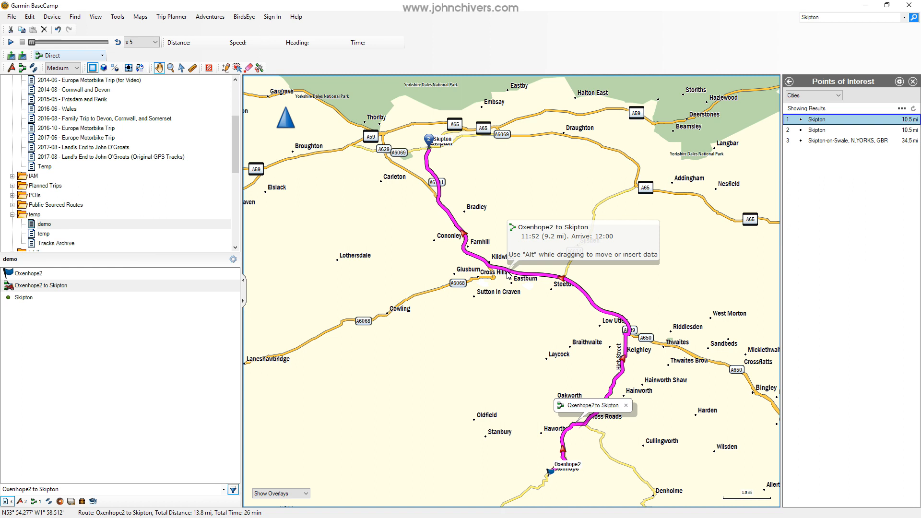
pyautogui.moveTo(508, 272); pyautogui.dragTo(507, 273)
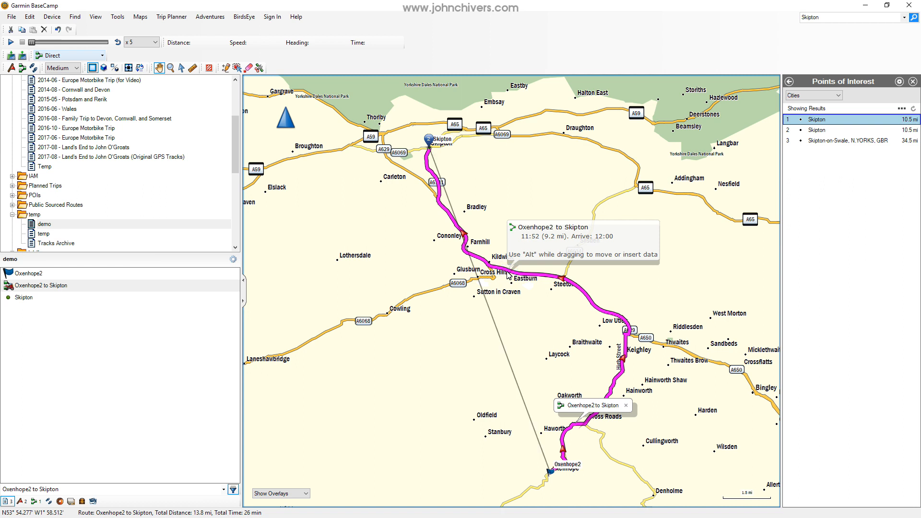
pyautogui.moveTo(508, 274); pyautogui.dragTo(636, 163)
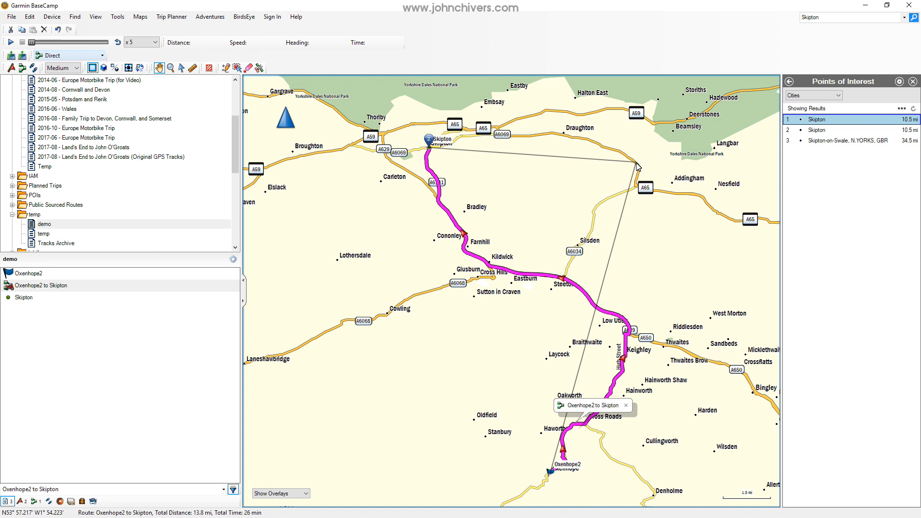
pyautogui.moveTo(637, 163); pyautogui.dragTo(636, 163)
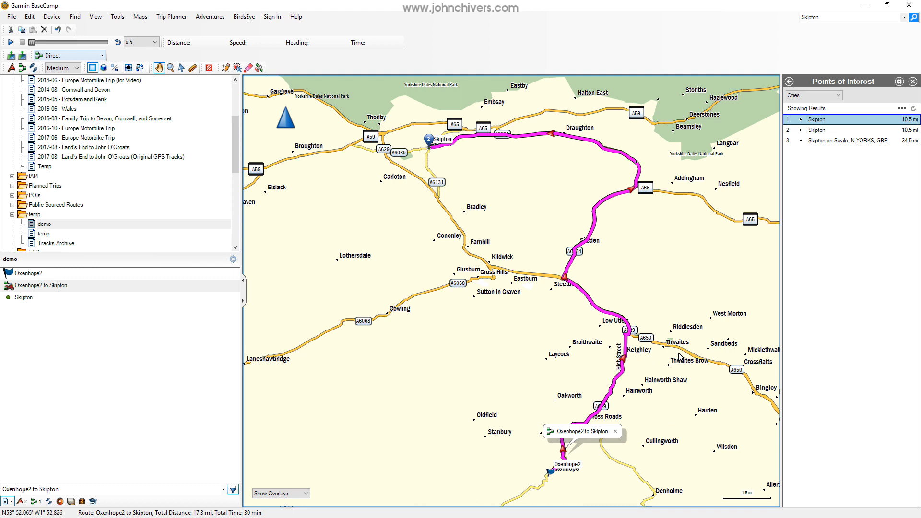
# Reroute the section near Hainworth through Laycock, west of Keighley.
pyautogui.scroll(1, 681, 354)
pyautogui.moveTo(714, 326); pyautogui.dragTo(586, 233)
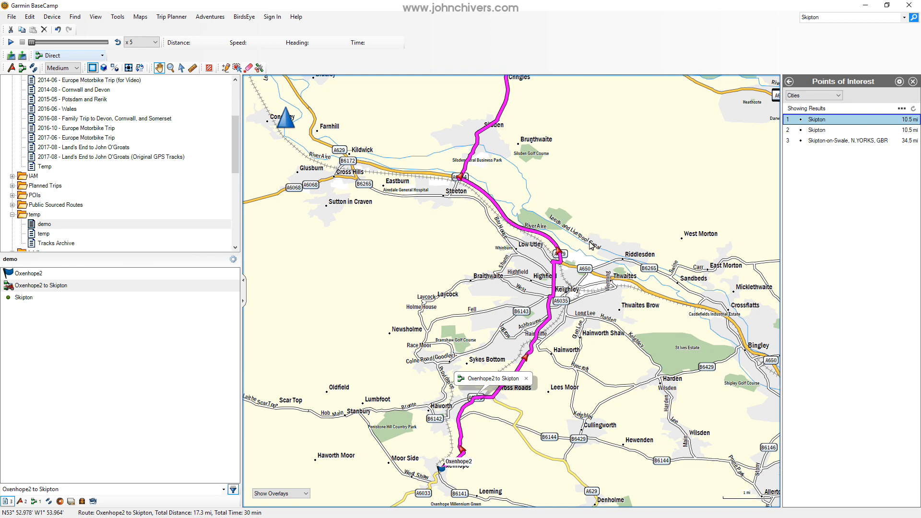
pyautogui.scroll(1, 591, 245)
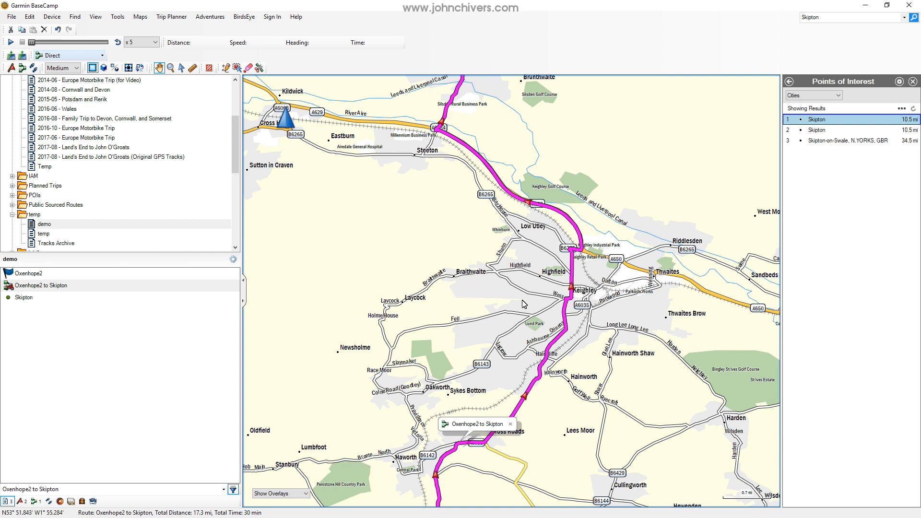
pyautogui.keyDown('alt'); pyautogui.click(541, 378); pyautogui.keyUp('alt')
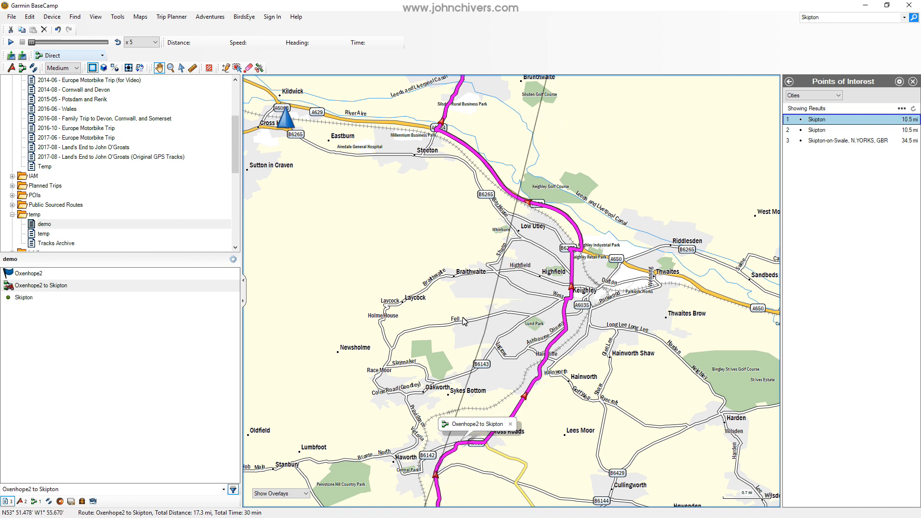
pyautogui.click(420, 295)
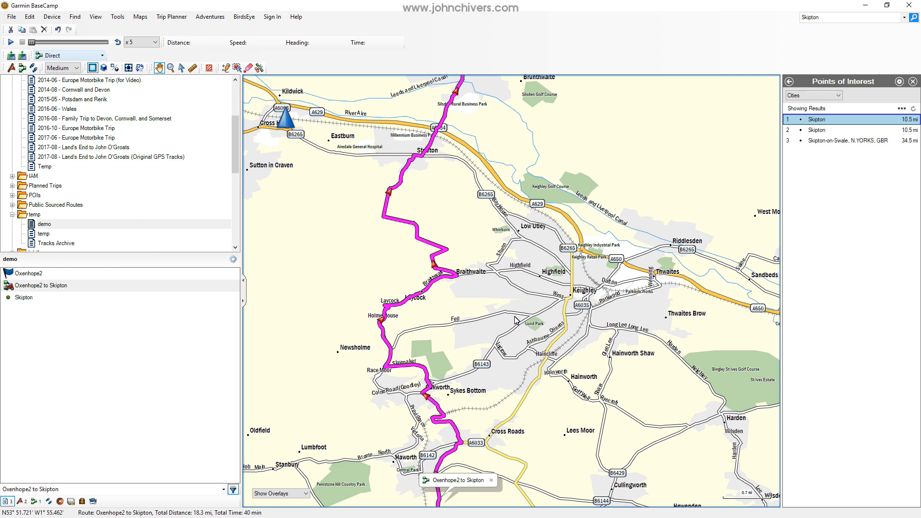
# Dismiss the route's map label and pull the section west of Cross Roads through Haworth.
pyautogui.moveTo(489, 414); pyautogui.dragTo(559, 298)
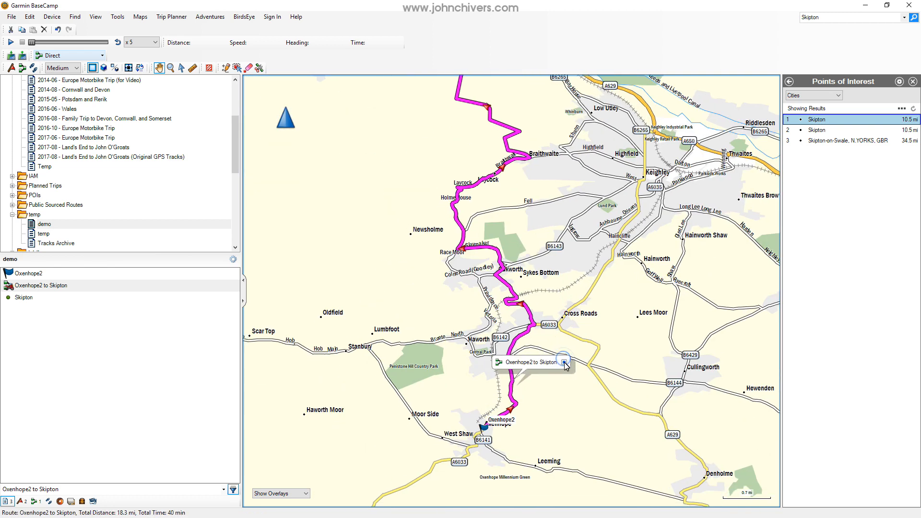
pyautogui.moveTo(558, 320); pyautogui.dragTo(597, 270)
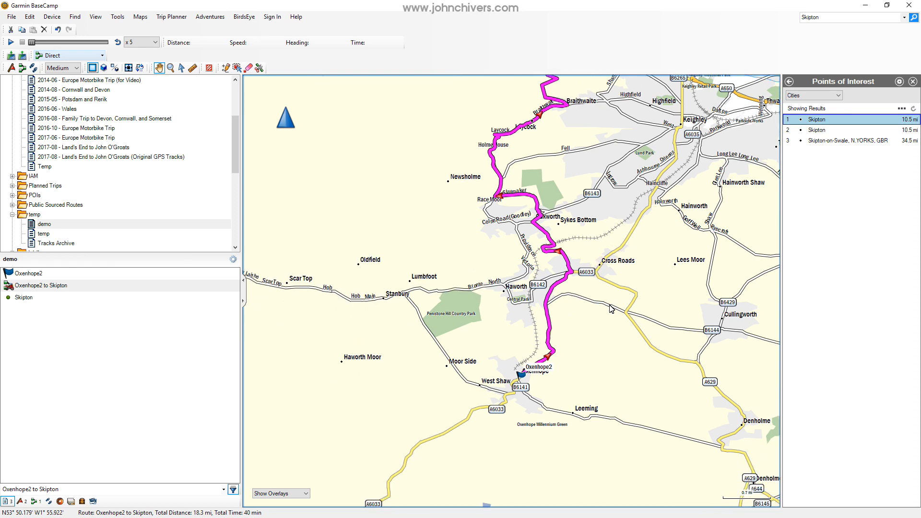
pyautogui.moveTo(577, 331); pyautogui.dragTo(632, 294)
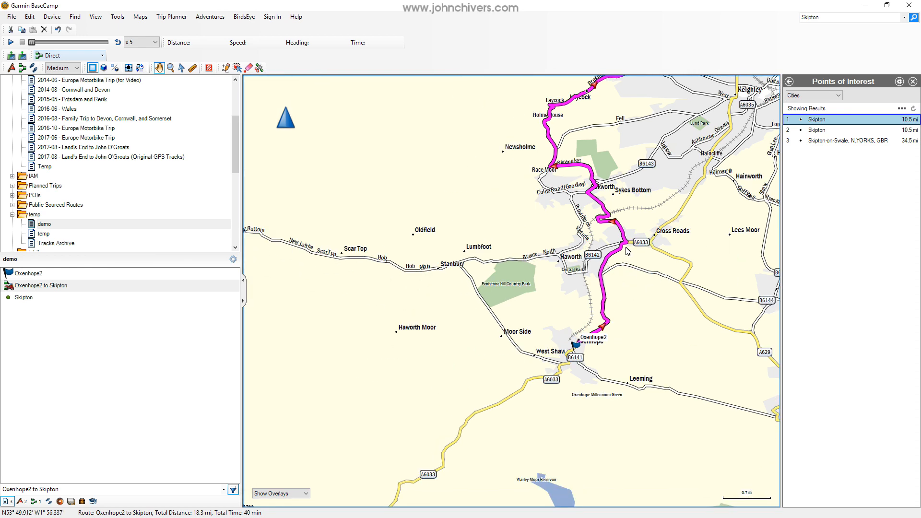
pyautogui.moveTo(622, 235); pyautogui.dragTo(566, 256)
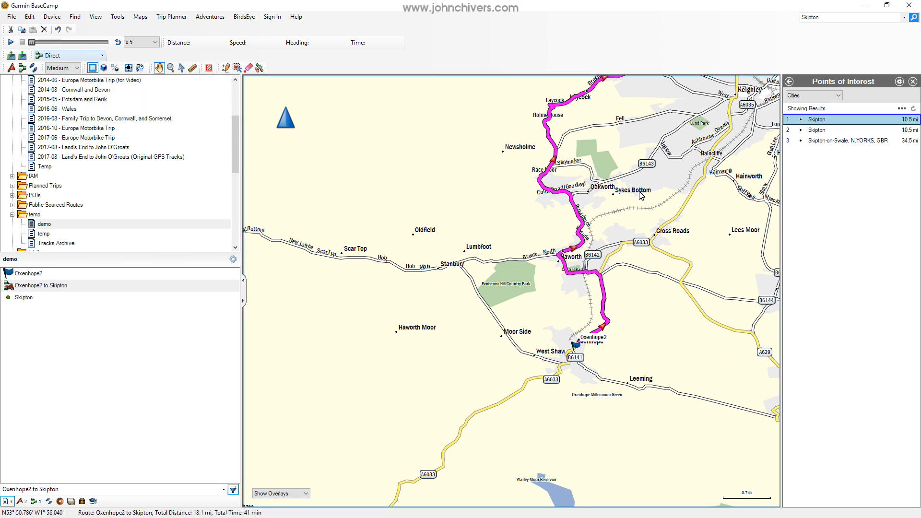
# Examine the course of the reshaped route on the map from Haworth up to Skipton.
pyautogui.moveTo(668, 172); pyautogui.dragTo(569, 278)
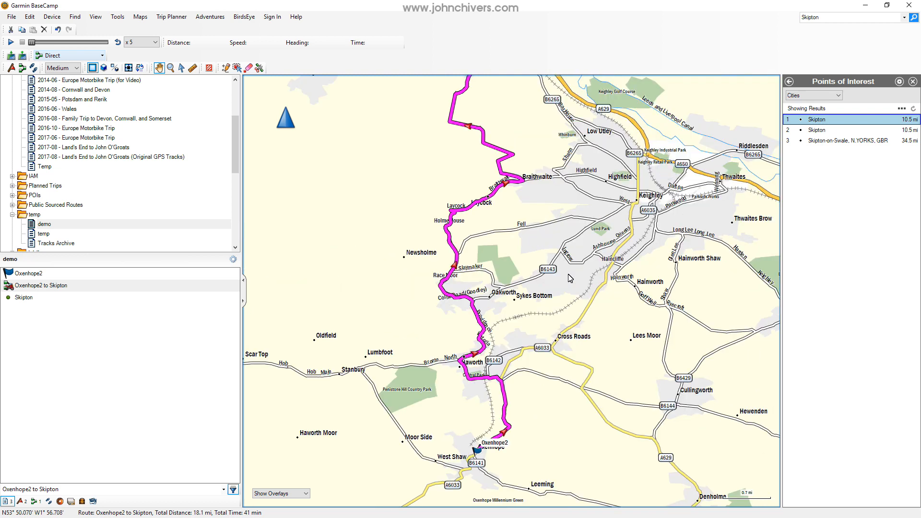
pyautogui.scroll(-1, 569, 278)
pyautogui.moveTo(585, 184); pyautogui.dragTo(510, 302)
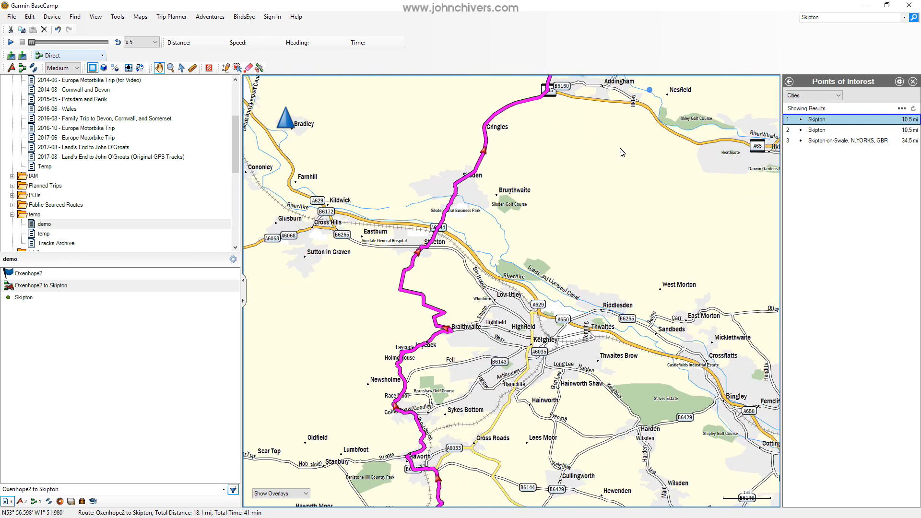
pyautogui.moveTo(640, 114); pyautogui.dragTo(557, 280)
pyautogui.scroll(-1, 516, 163)
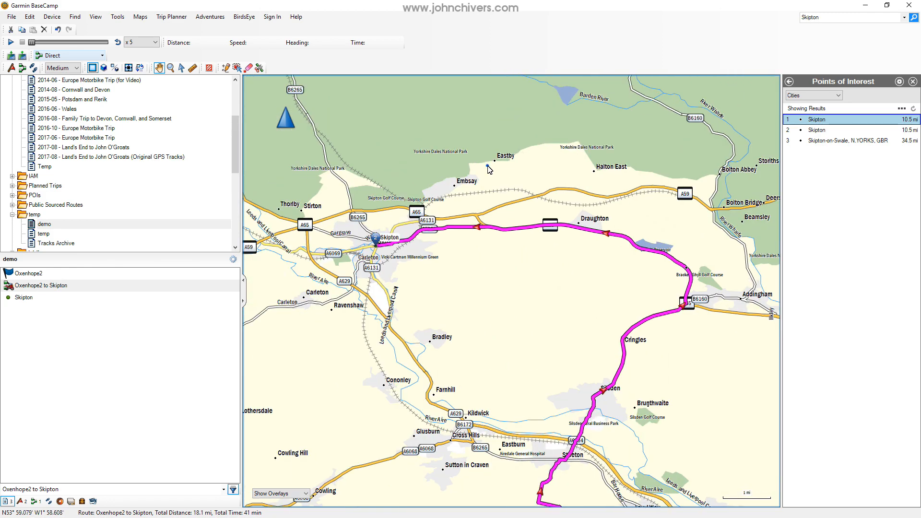
pyautogui.scroll(1, 527, 105)
pyautogui.moveTo(498, 286); pyautogui.dragTo(454, 220)
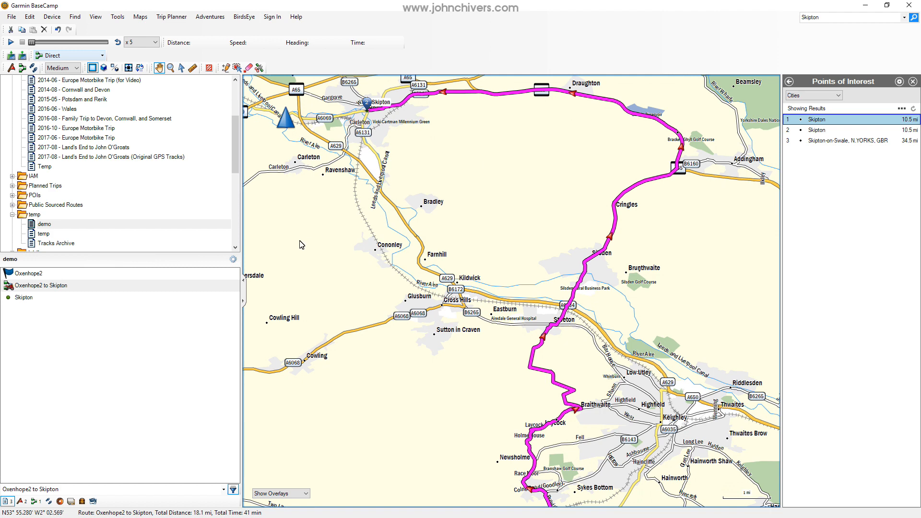
# View the Oxenhope2 to Skipton route's properties, close them and show the whole route on the map.
pyautogui.rightClick(41, 288)
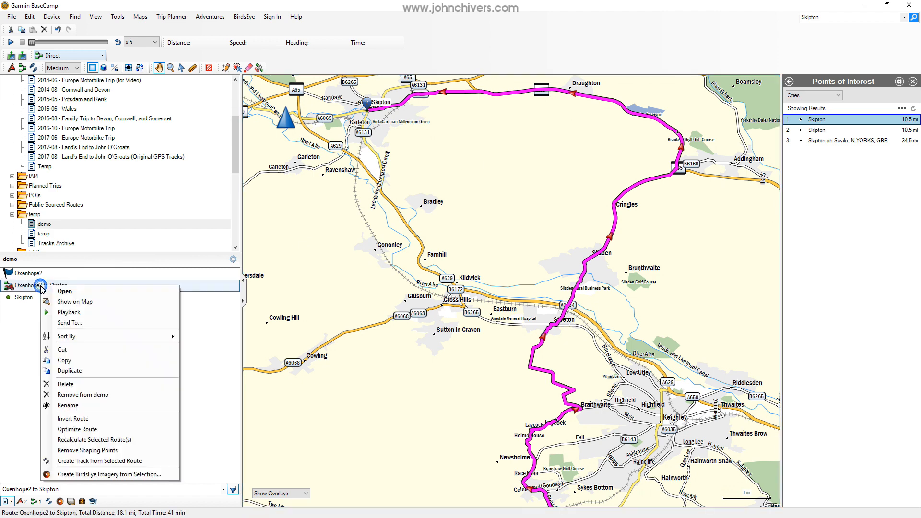
pyautogui.click(53, 293)
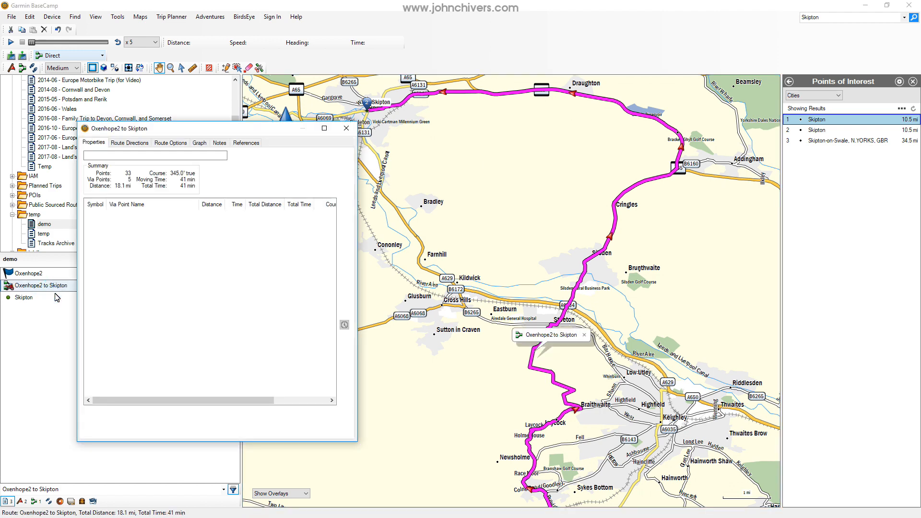
pyautogui.click(346, 128)
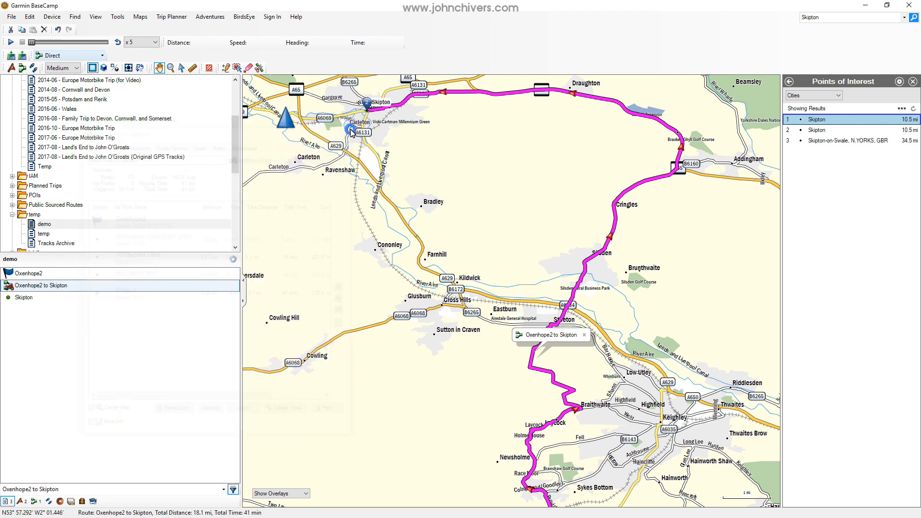
pyautogui.rightClick(53, 286)
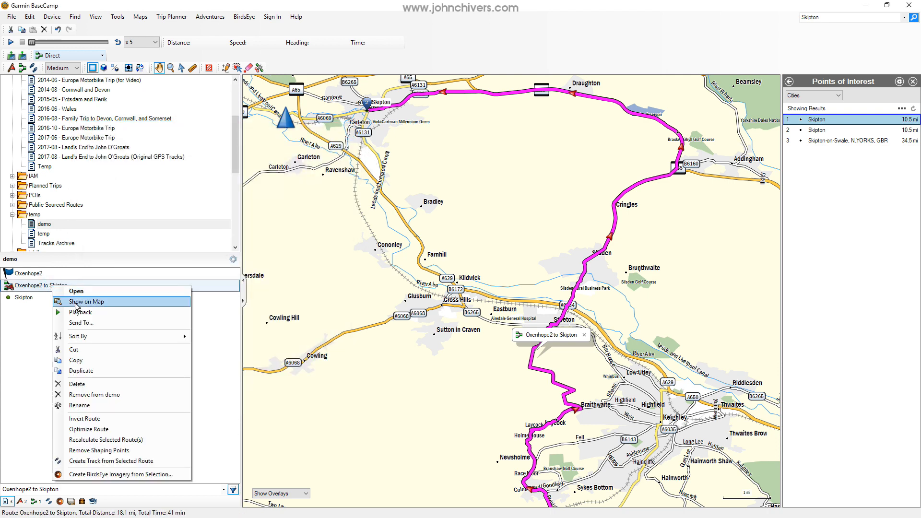
pyautogui.click(75, 302)
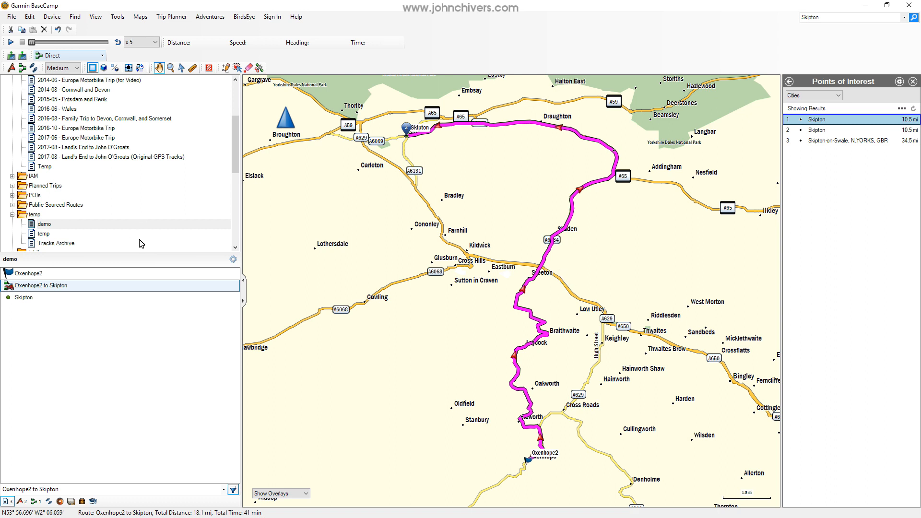
pyautogui.rightClick(43, 287)
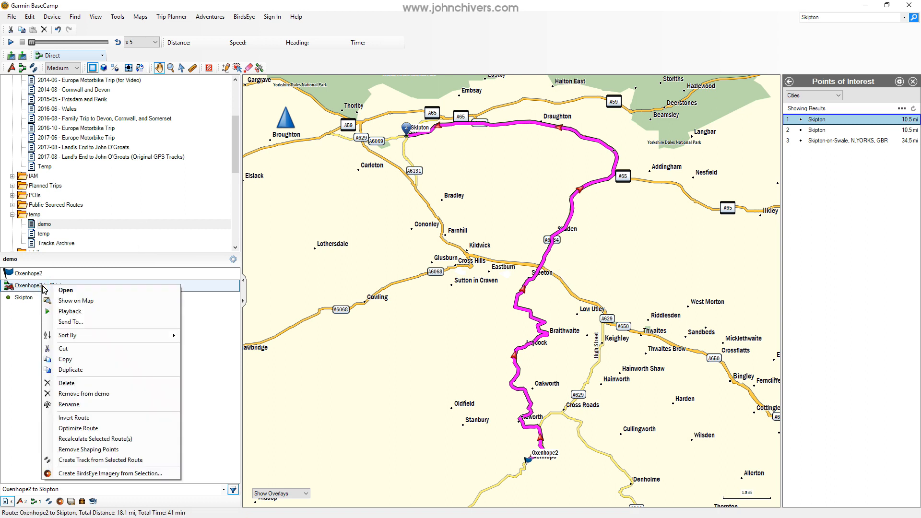
pyautogui.click(60, 300)
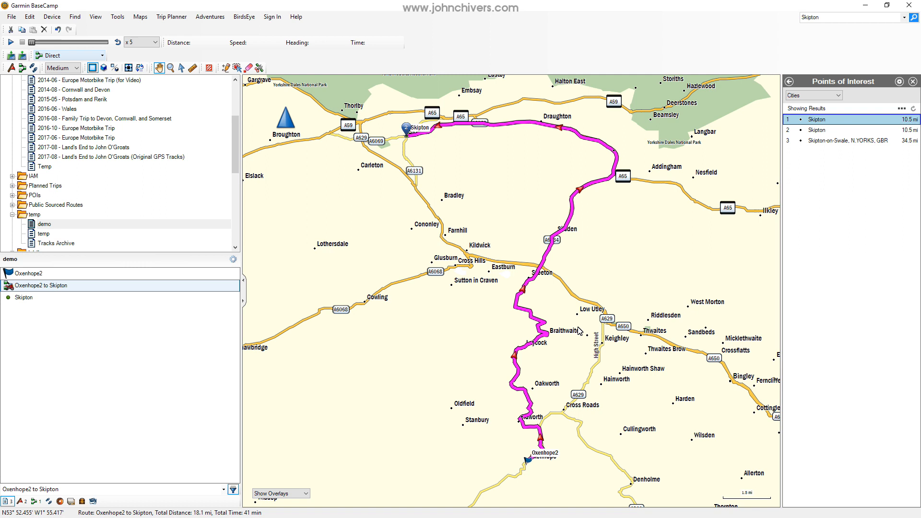
pyautogui.doubleClick(50, 285)
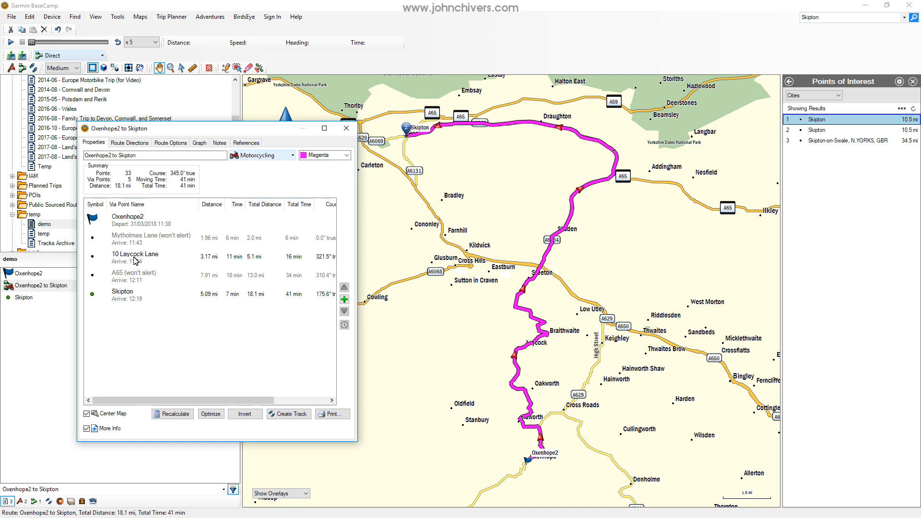
pyautogui.click(135, 260)
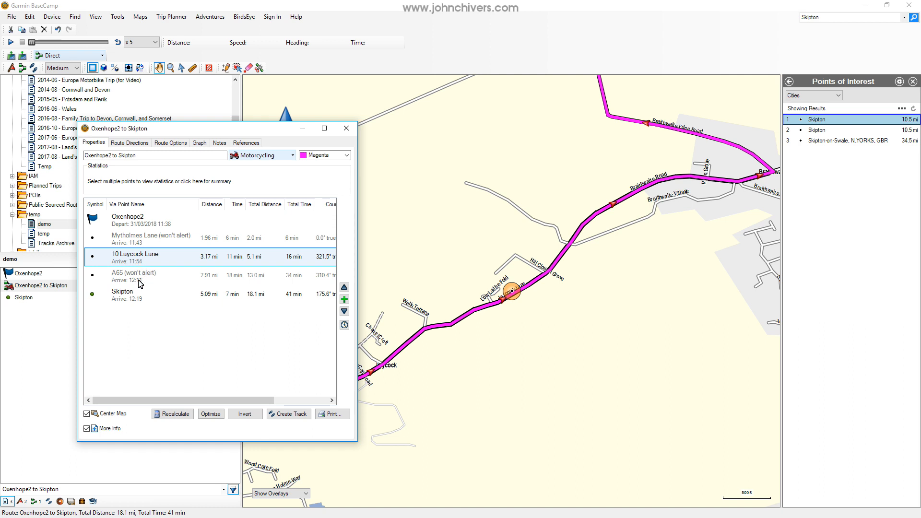
pyautogui.click(139, 239)
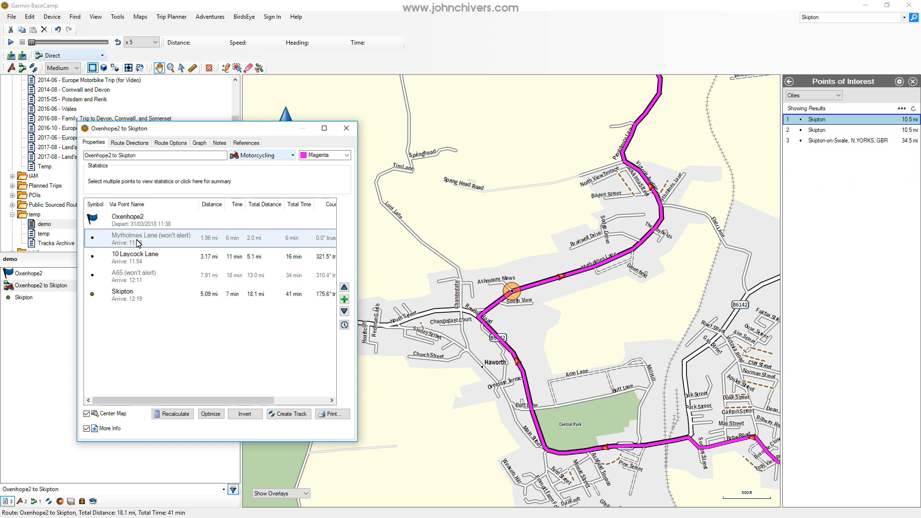
pyautogui.click(141, 258)
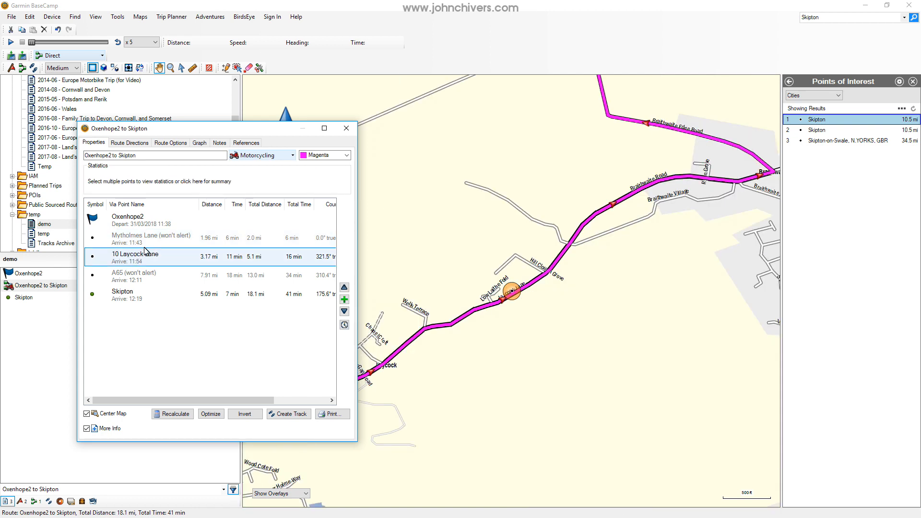
pyautogui.click(139, 244)
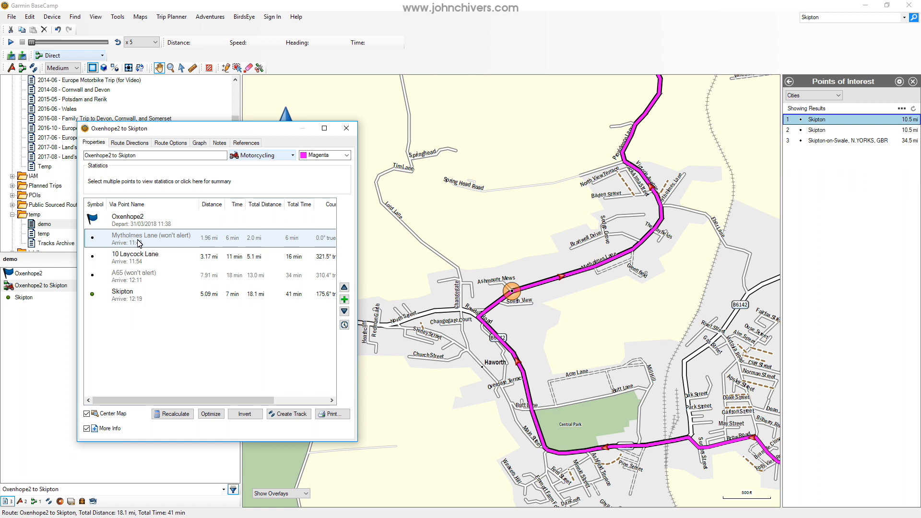
# Set the Mytholmes Lane point to alert on arrival, and return it to a non-alerting shaping point.
pyautogui.rightClick(138, 243)
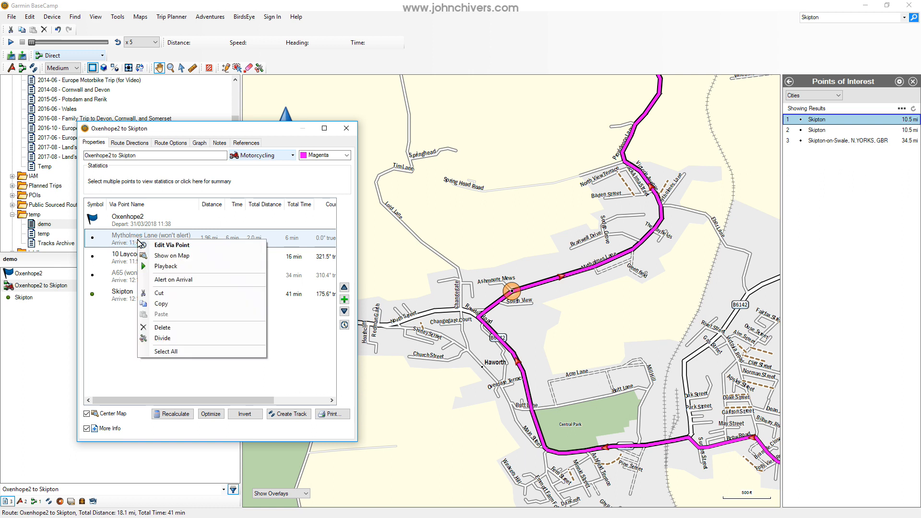
pyautogui.click(167, 282)
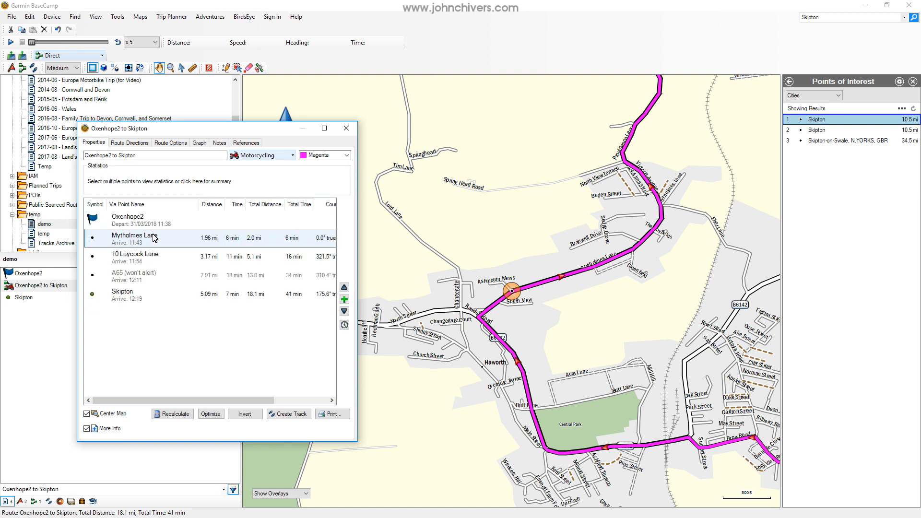
pyautogui.rightClick(154, 237)
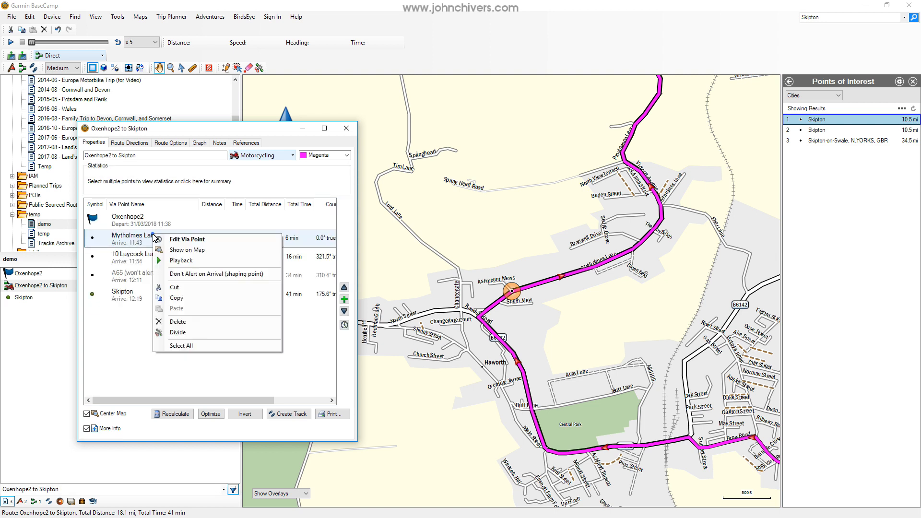
pyautogui.click(190, 275)
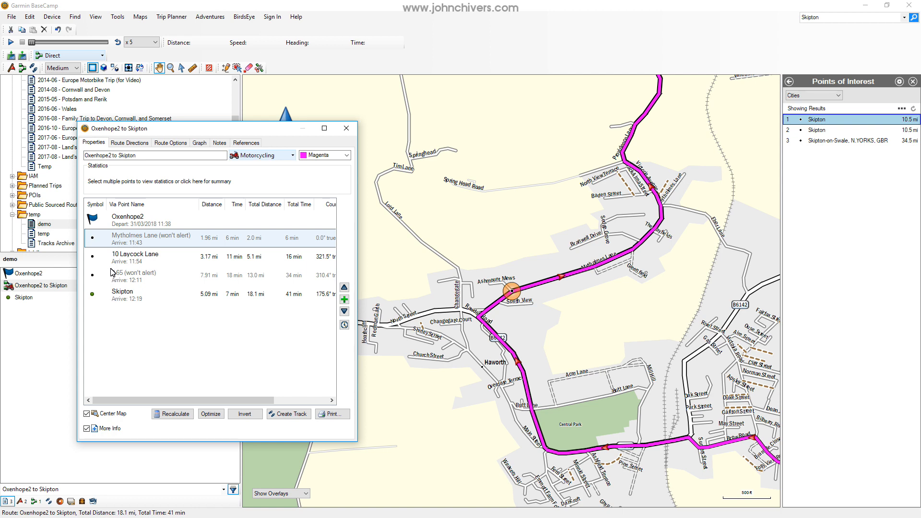
# Close the route properties and examine the route on the map from Haworth north past Oakworth.
pyautogui.click(347, 128)
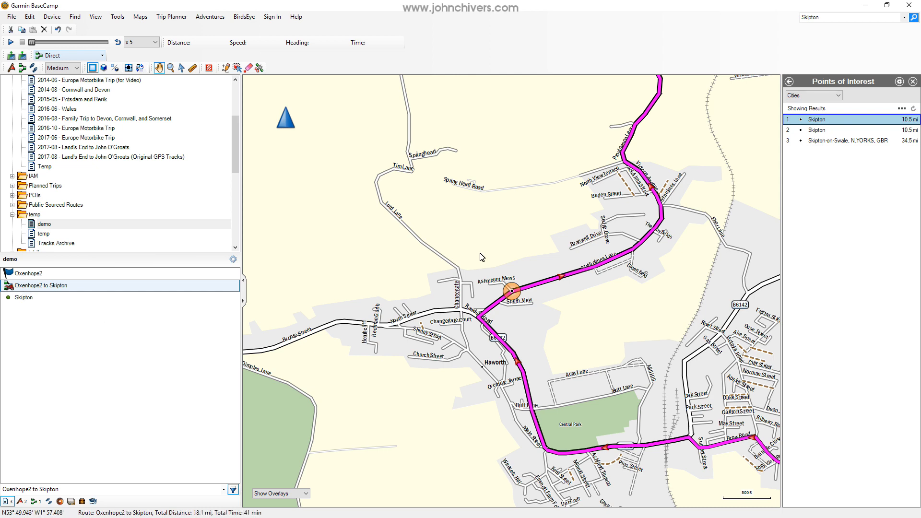
pyautogui.moveTo(512, 237); pyautogui.dragTo(416, 333)
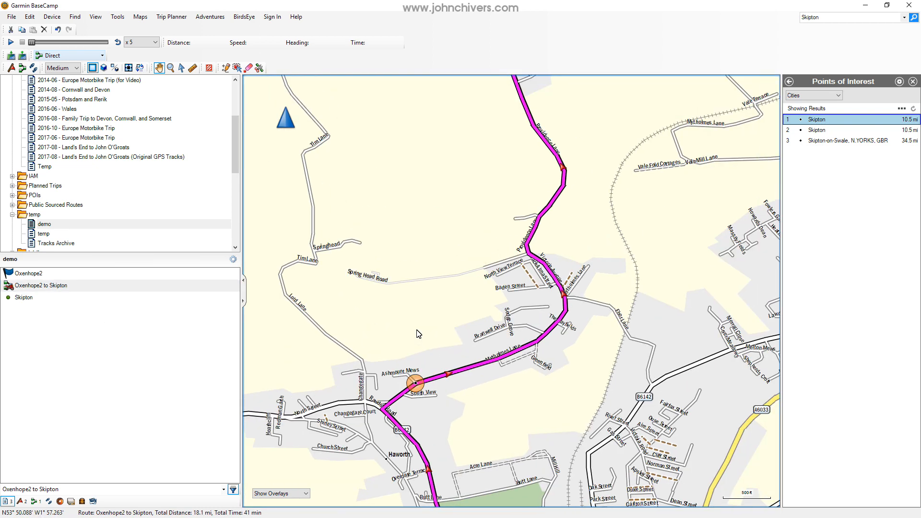
pyautogui.scroll(-1, 574, 307)
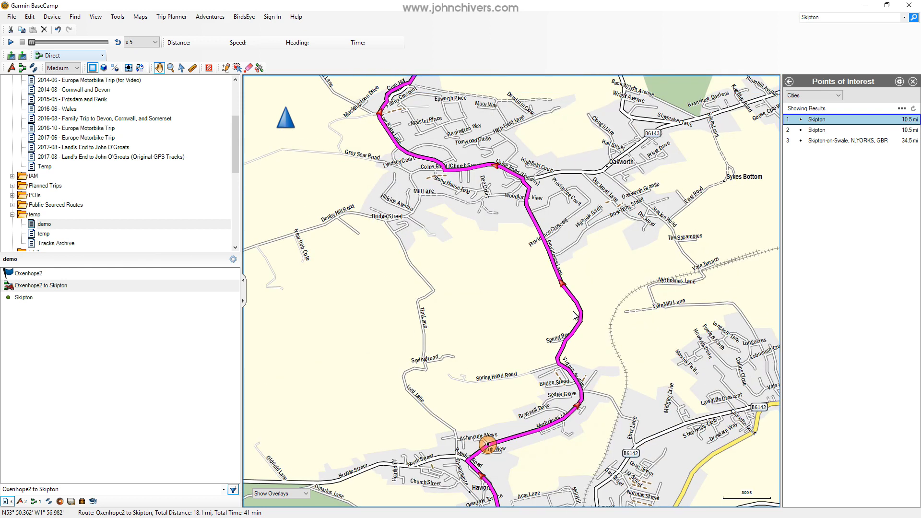
pyautogui.scroll(-1, 574, 315)
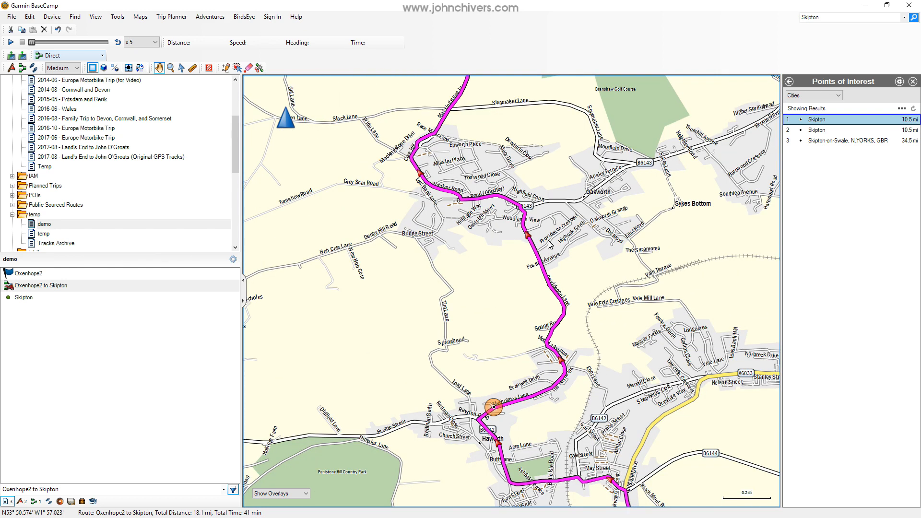
pyautogui.moveTo(509, 261); pyautogui.dragTo(527, 286)
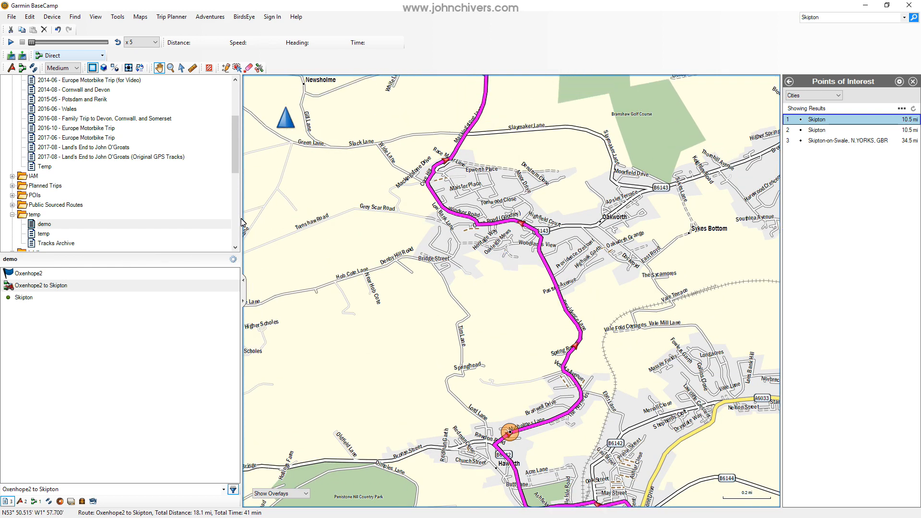
# Reopen the route's properties and locate its Oxenhope2 start, Skipton end and Mytholmes Lane shaping point on the map.
pyautogui.doubleClick(53, 286)
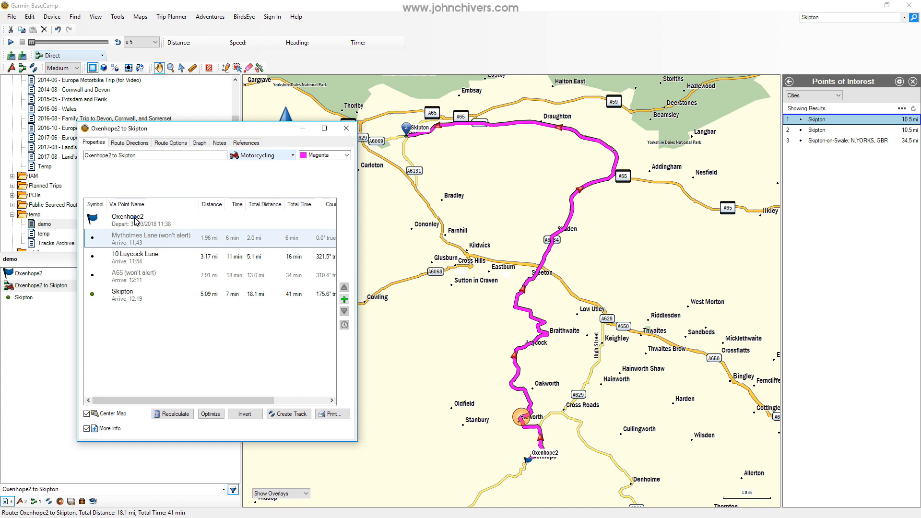
pyautogui.click(136, 221)
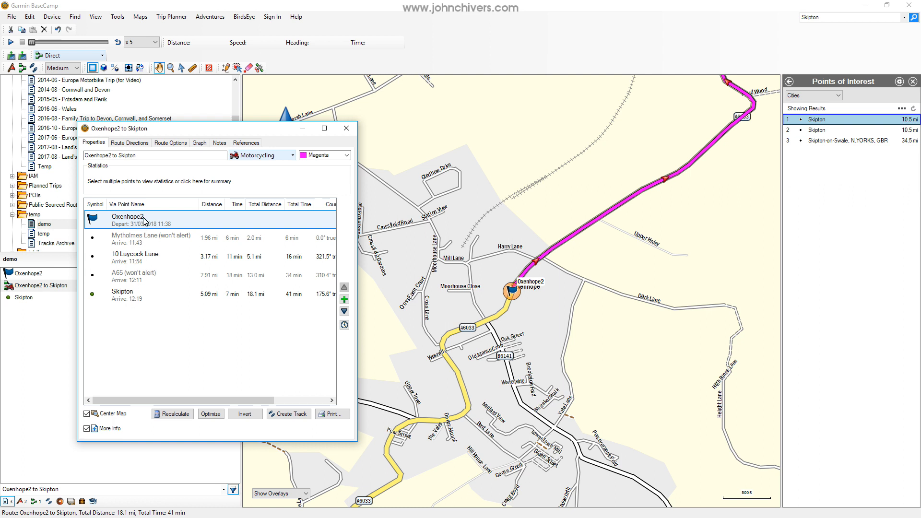
pyautogui.click(135, 296)
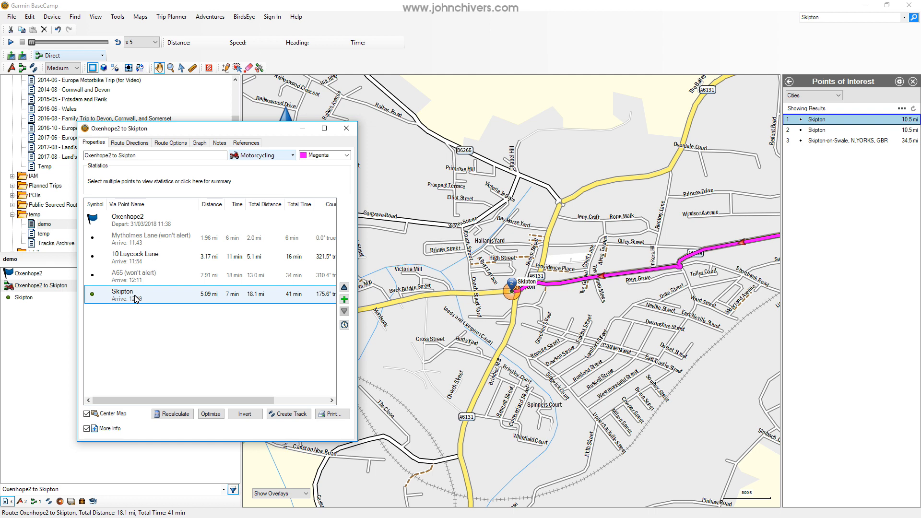
pyautogui.click(138, 244)
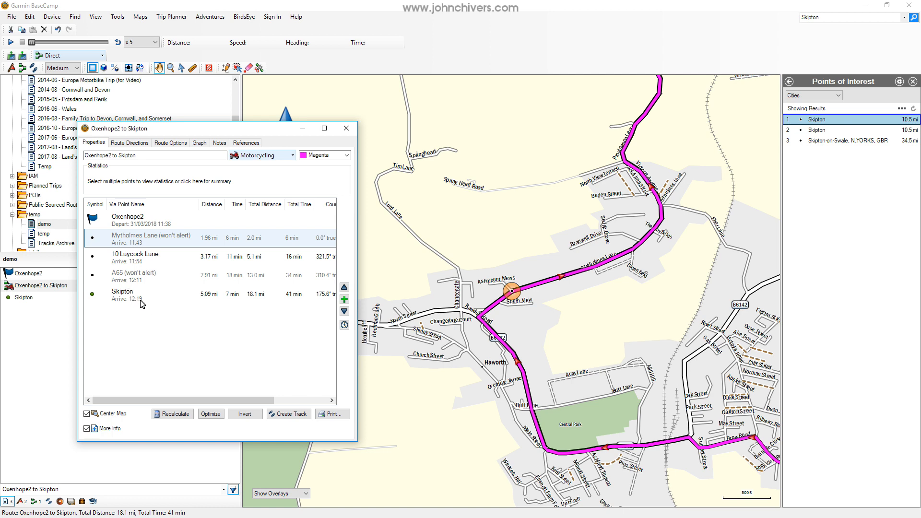
pyautogui.click(134, 256)
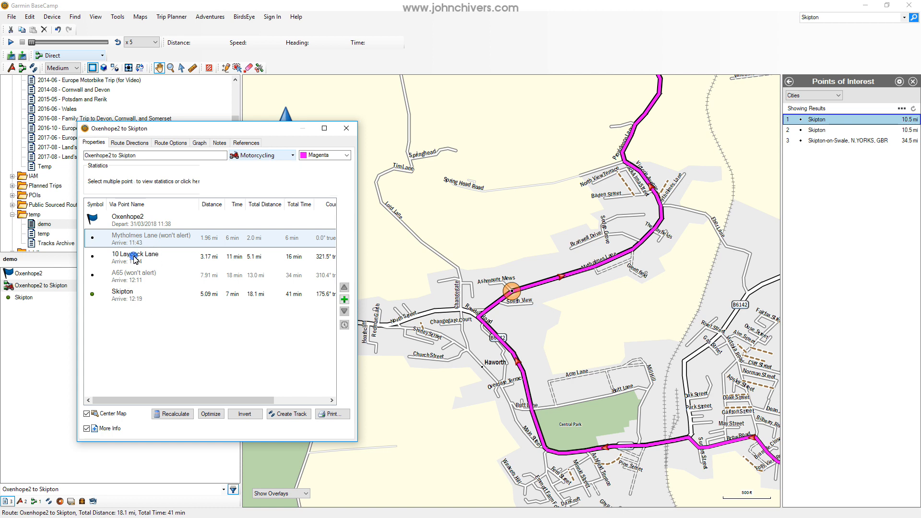
pyautogui.click(139, 240)
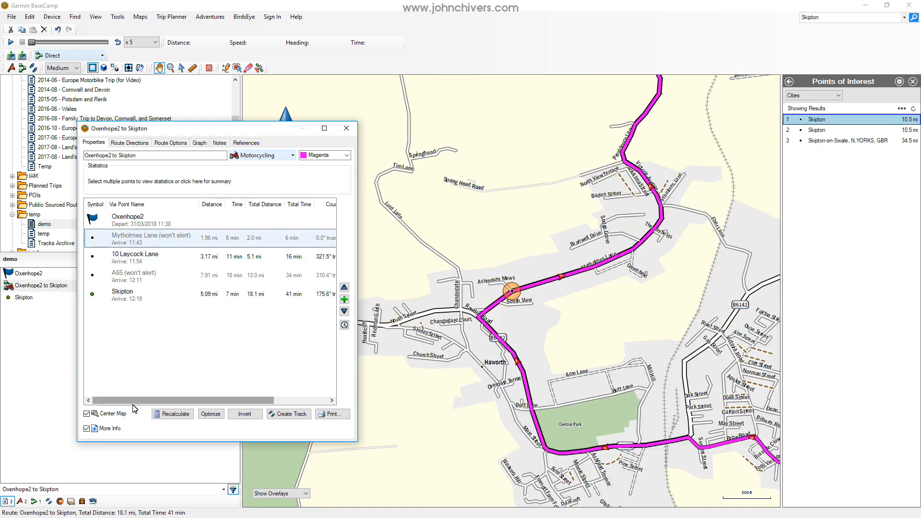
pyautogui.click(122, 417)
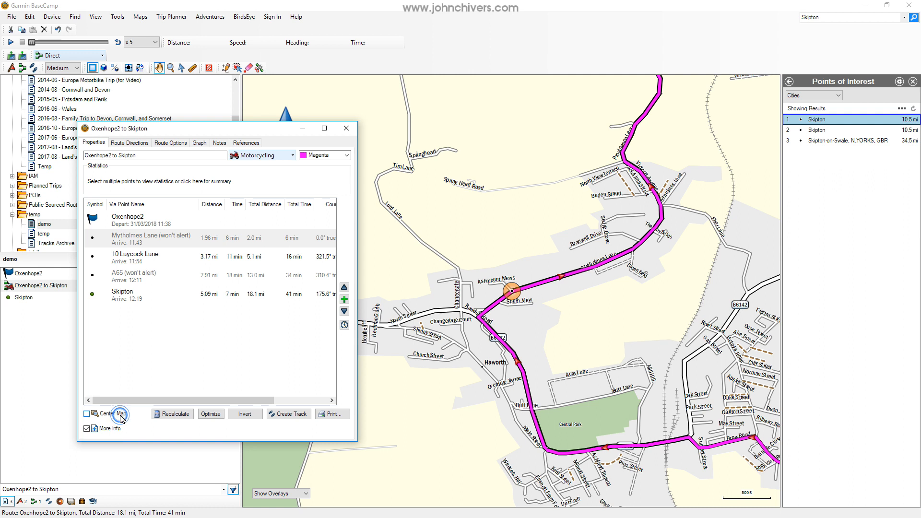
pyautogui.click(147, 260)
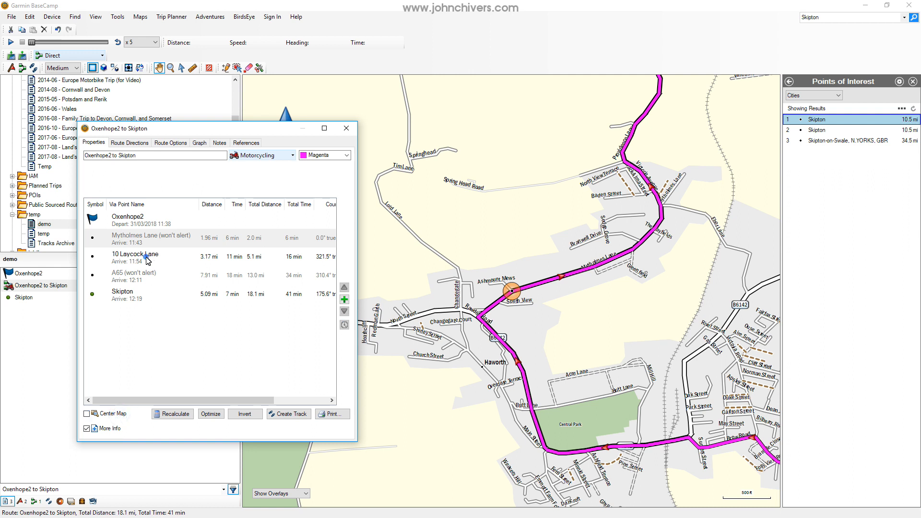
pyautogui.click(137, 281)
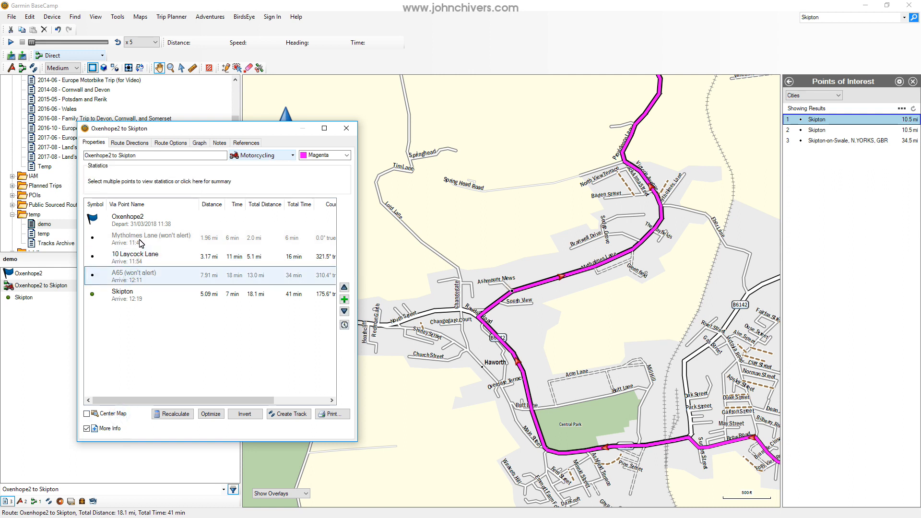
pyautogui.click(141, 242)
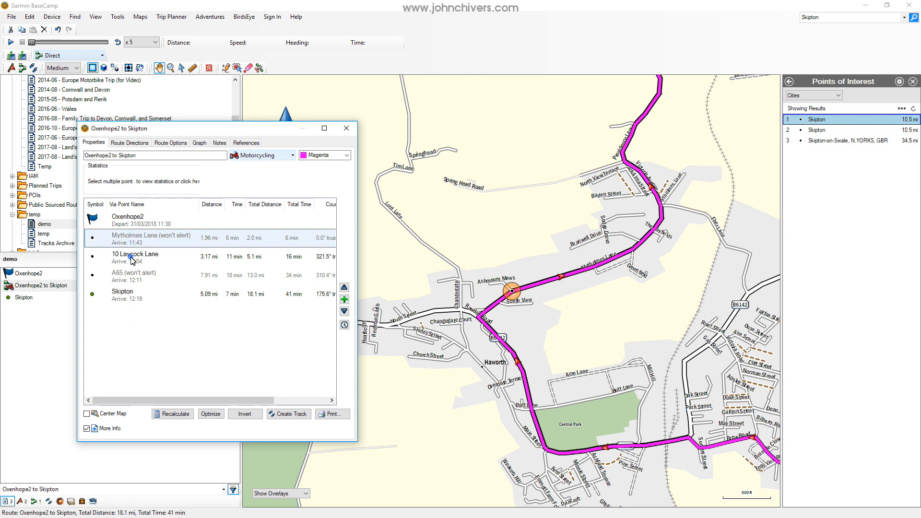
pyautogui.click(130, 258)
pyautogui.click(131, 278)
pyautogui.click(130, 240)
pyautogui.click(87, 413)
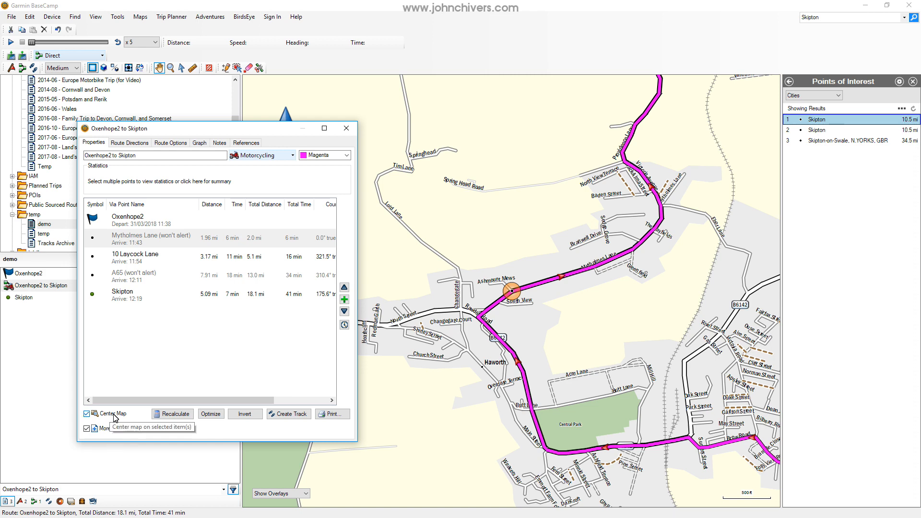
pyautogui.click(146, 259)
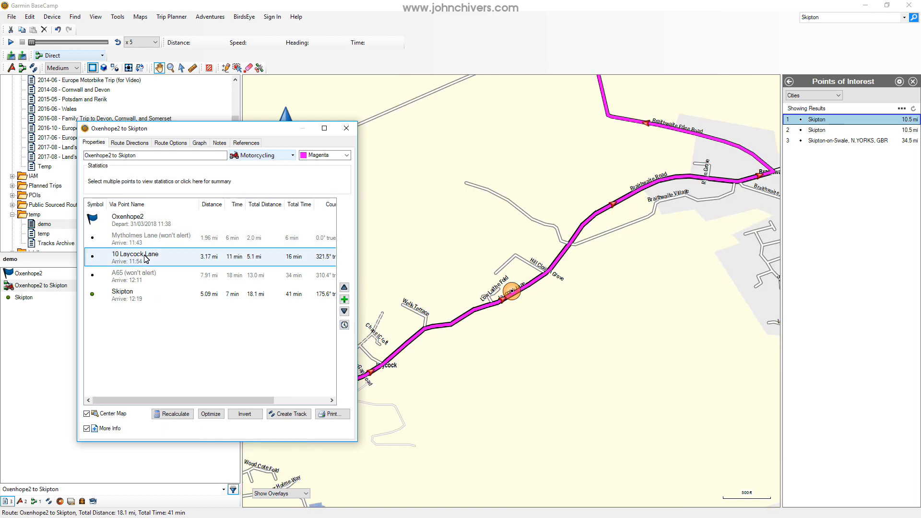
pyautogui.click(143, 242)
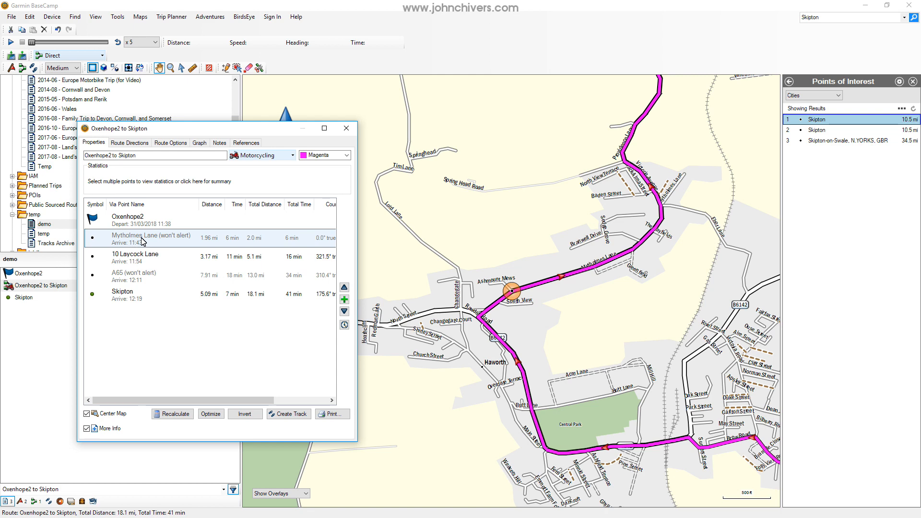
pyautogui.moveTo(520, 253); pyautogui.dragTo(510, 242)
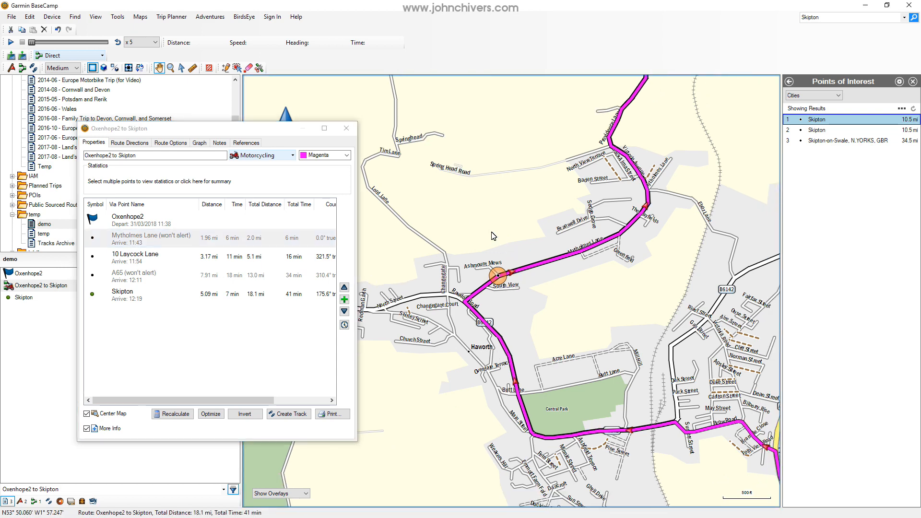
pyautogui.scroll(1, 497, 238)
pyautogui.scroll(1, 485, 228)
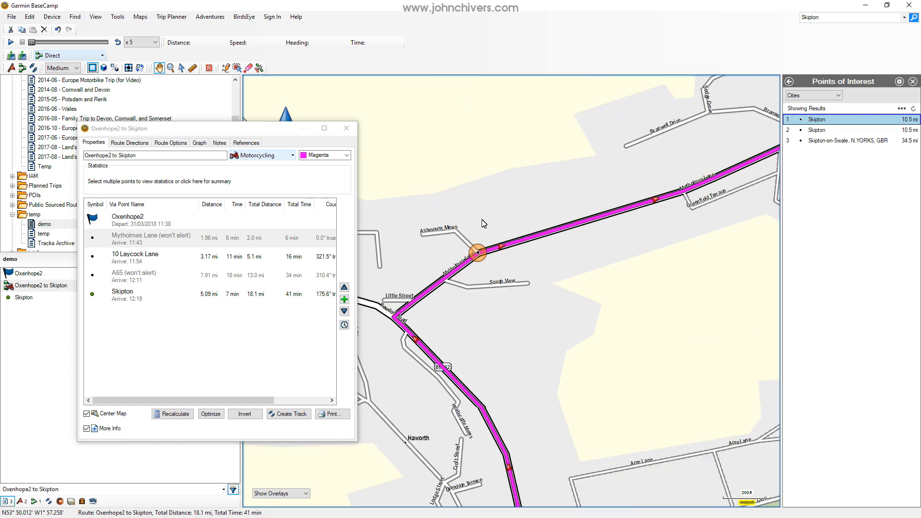
pyautogui.scroll(1, 484, 226)
pyautogui.moveTo(469, 182); pyautogui.dragTo(524, 246)
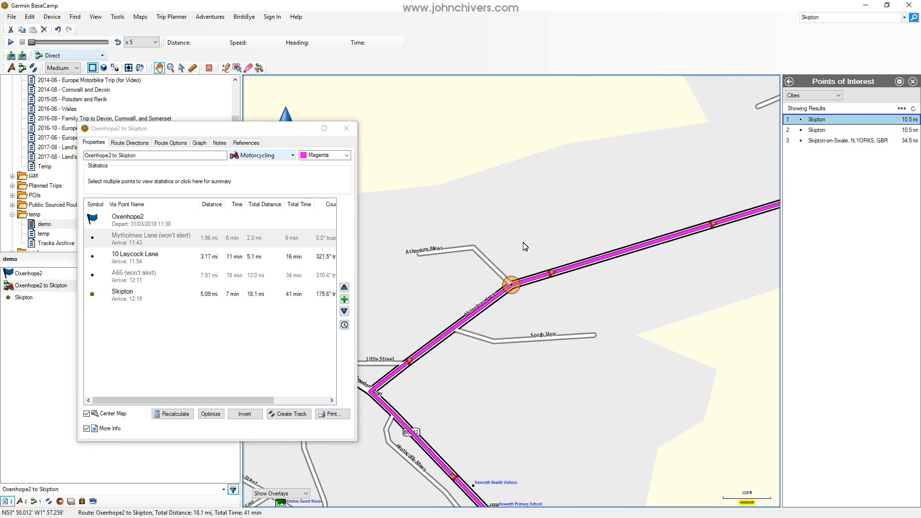
pyautogui.scroll(1, 526, 246)
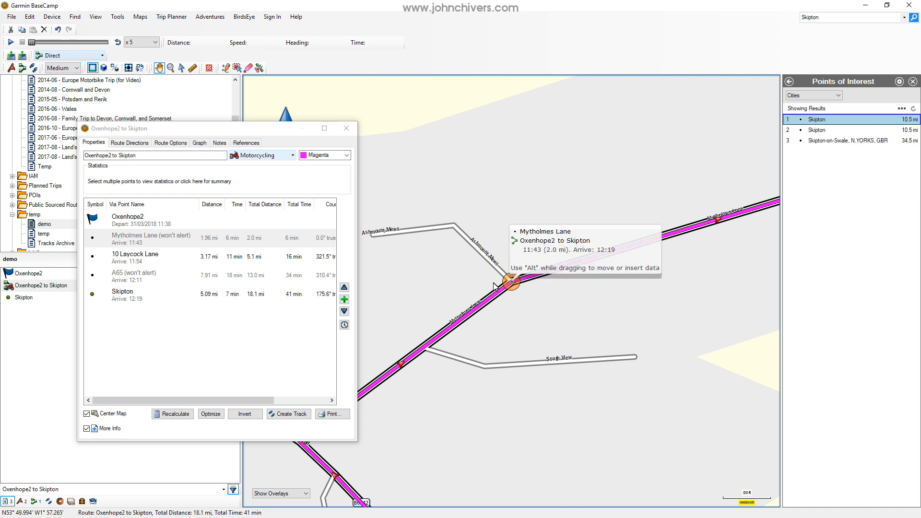
pyautogui.scroll(-1, 511, 235)
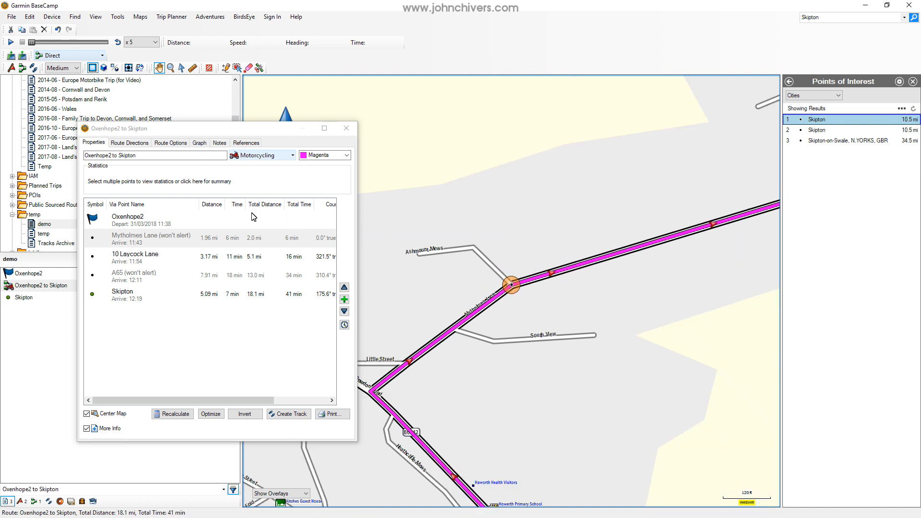
pyautogui.click(142, 262)
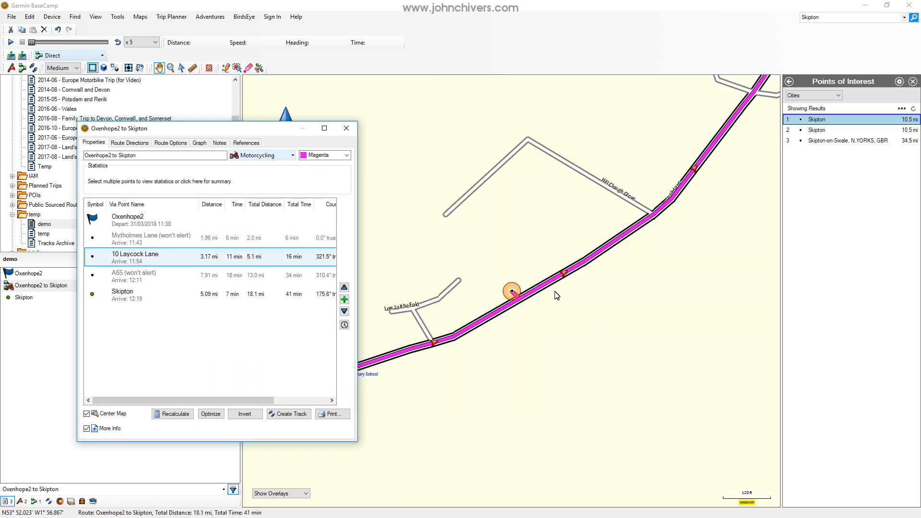
pyautogui.moveTo(535, 270); pyautogui.dragTo(553, 213)
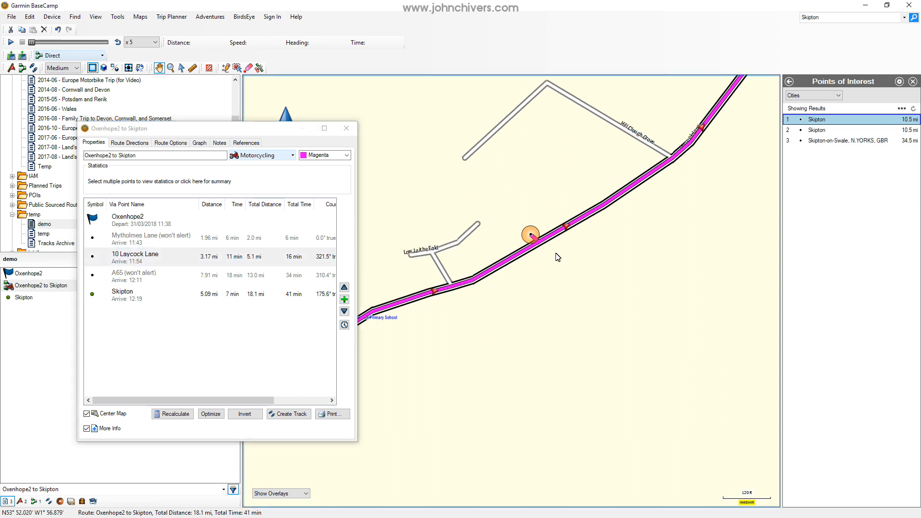
pyautogui.scroll(1, 547, 249)
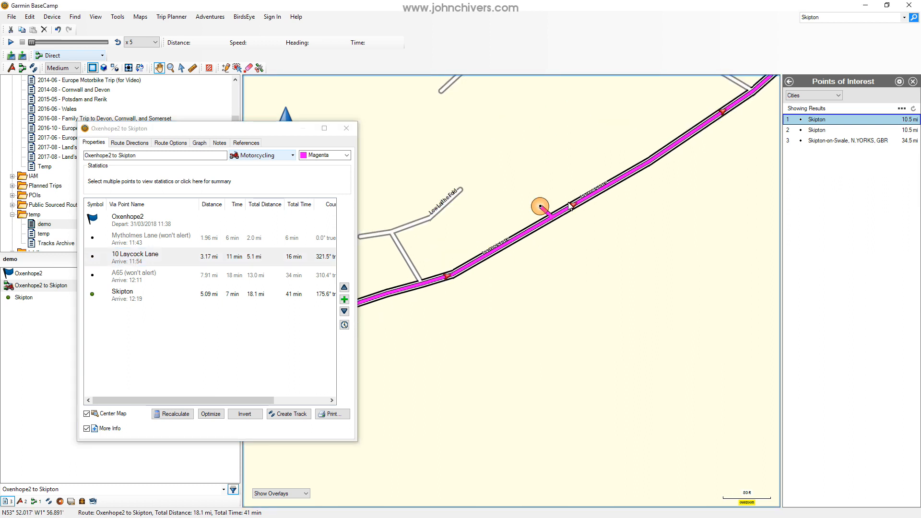
pyautogui.moveTo(584, 160); pyautogui.dragTo(576, 232)
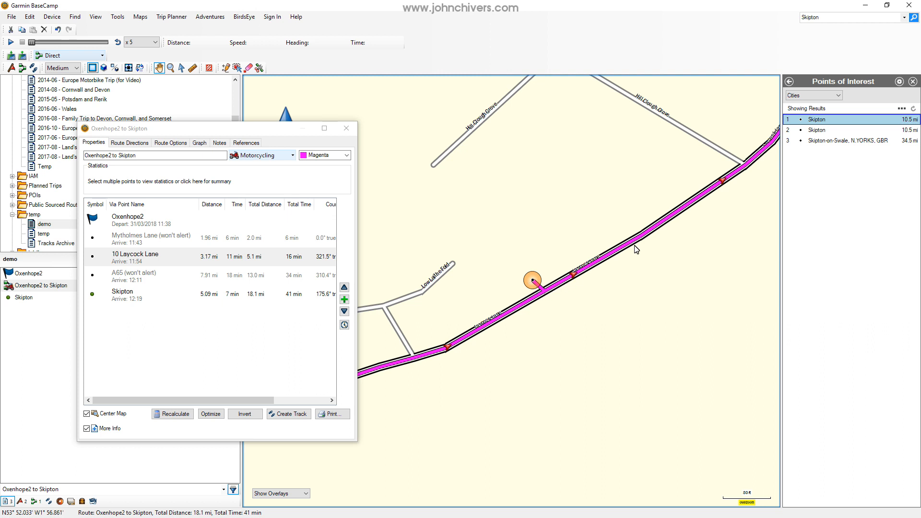
pyautogui.moveTo(640, 239)
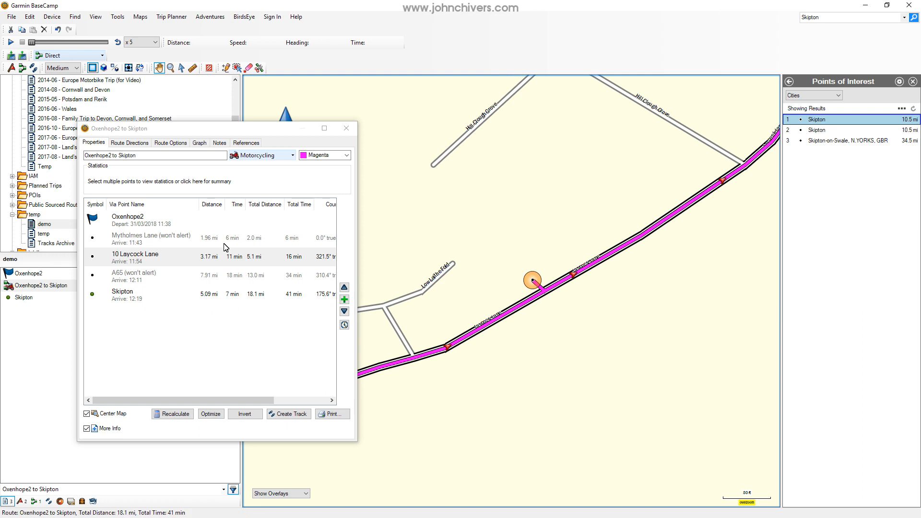
pyautogui.click(237, 69)
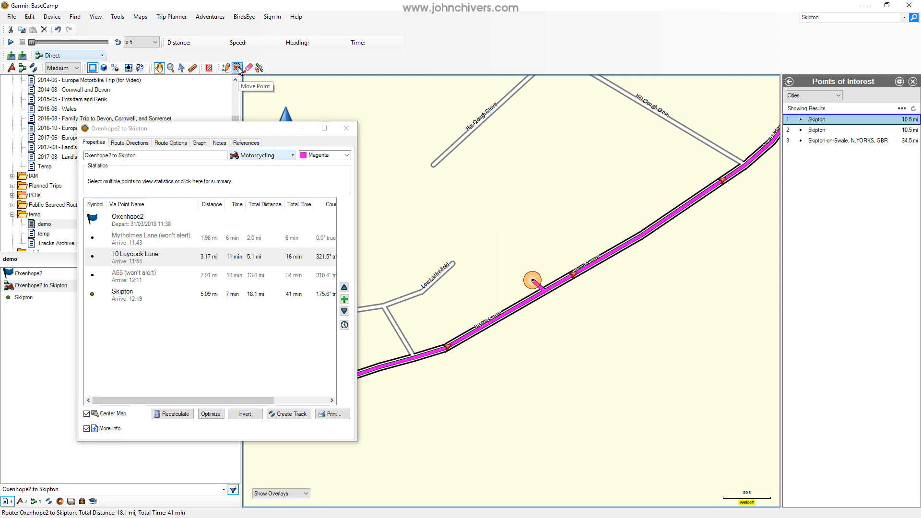
pyautogui.click(237, 68)
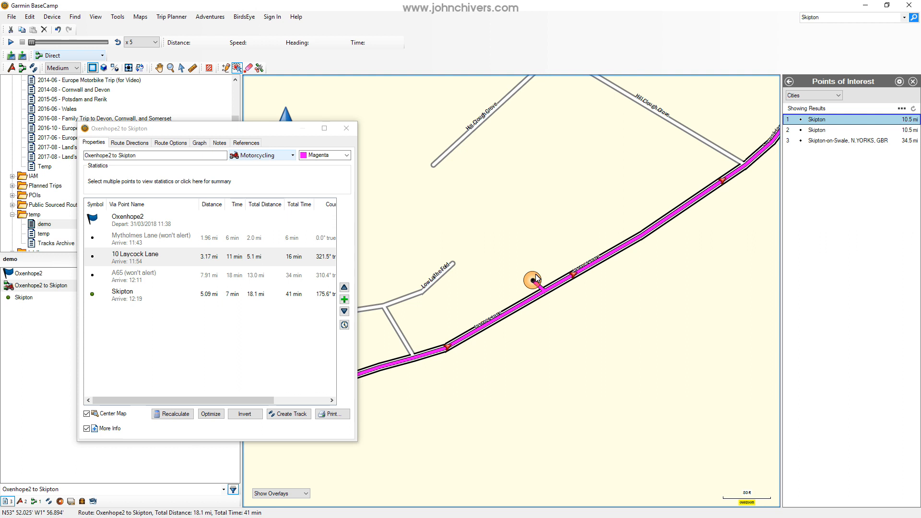
pyautogui.moveTo(533, 281); pyautogui.dragTo(551, 287)
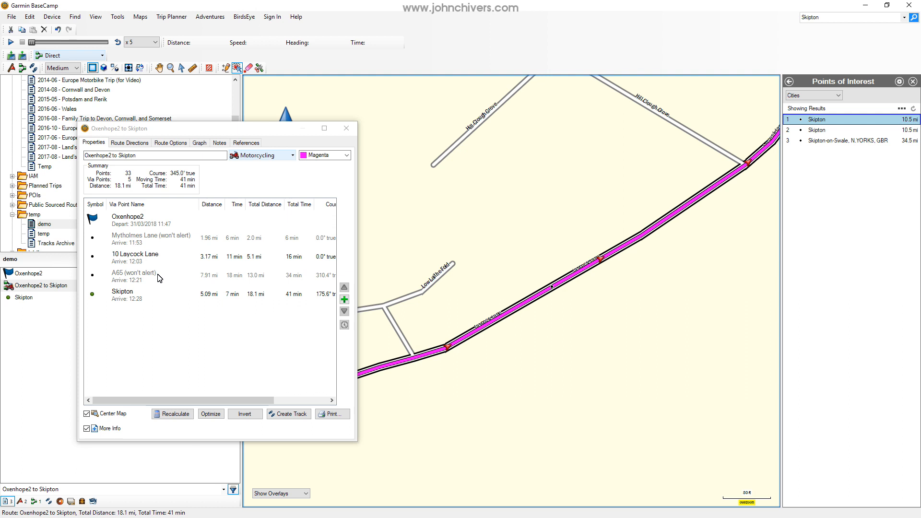
# Check where the A65 shaping point sits on the road, and show the whole Oxenhope2 to Skipton route on the map.
pyautogui.click(132, 279)
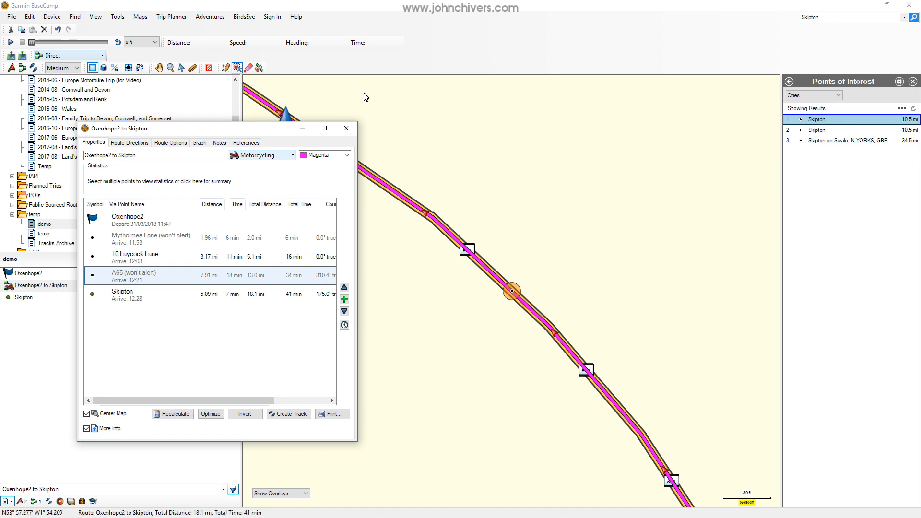
pyautogui.click(347, 129)
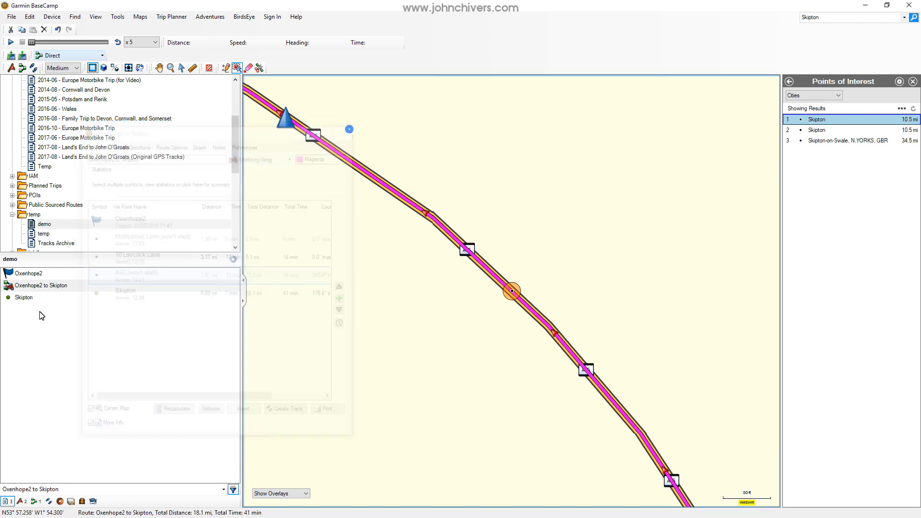
pyautogui.click(64, 288)
pyautogui.rightClick(64, 288)
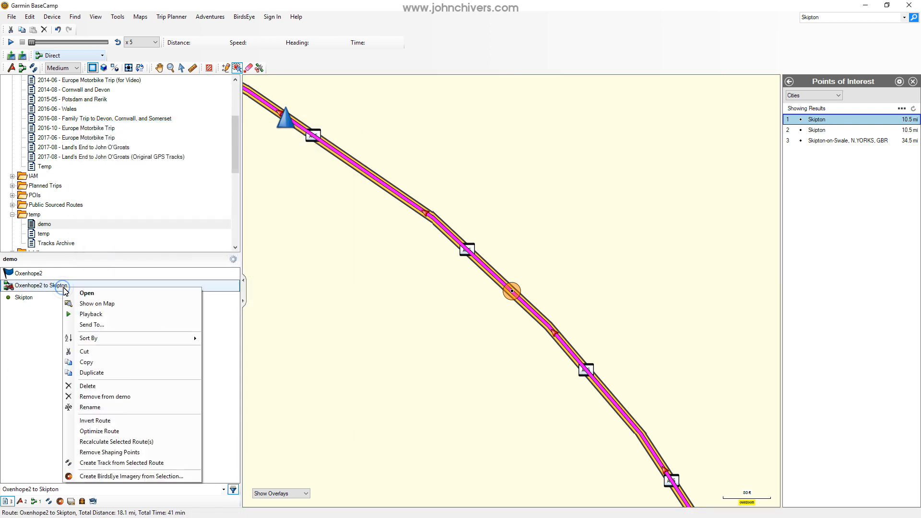
pyautogui.click(77, 303)
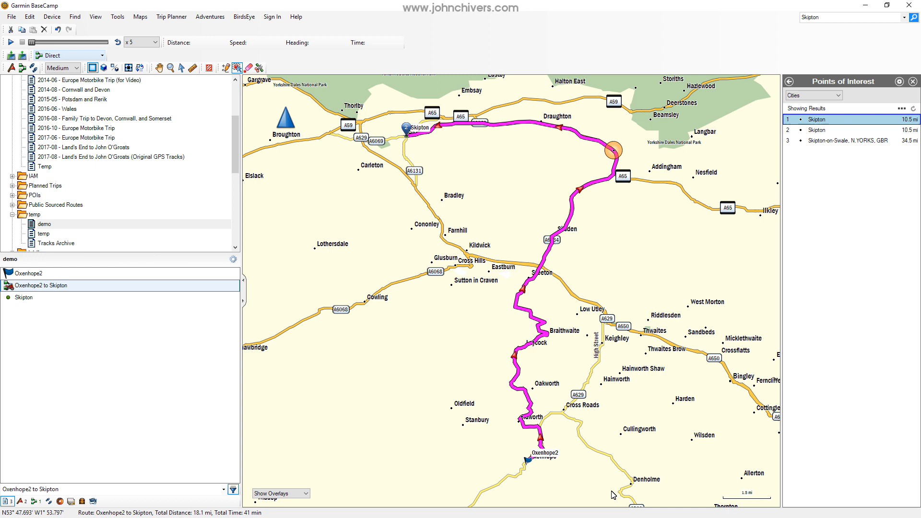
# Center the map on the route's Oxenhope2 start point and move that point northwest beside Gledhow Drive.
pyautogui.doubleClick(64, 286)
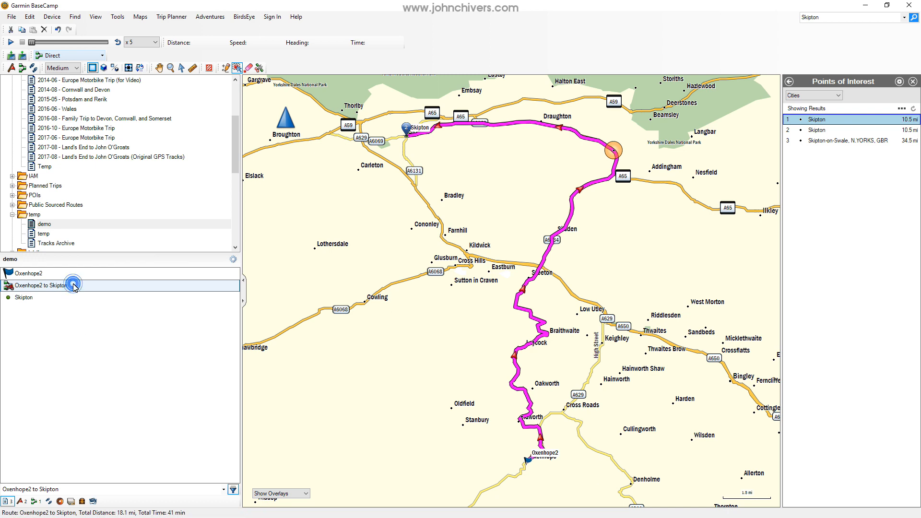
pyautogui.click(151, 219)
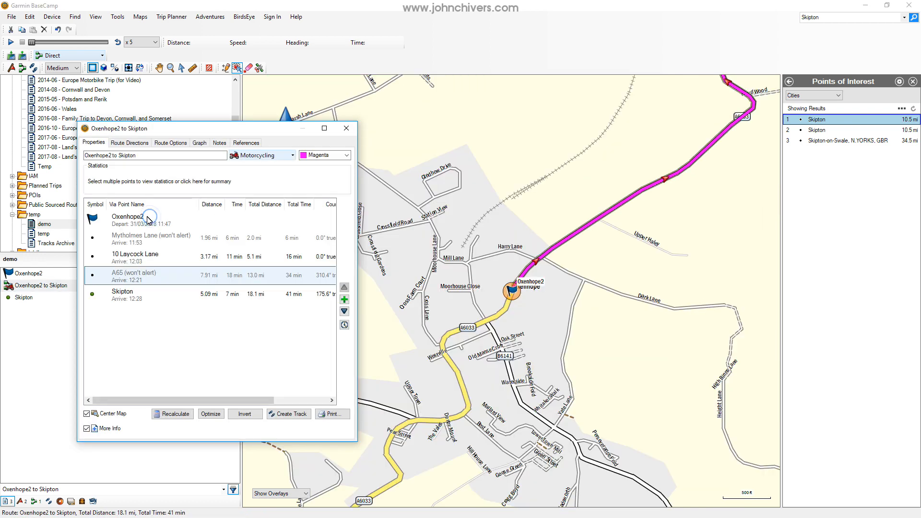
pyautogui.rightClick(142, 219)
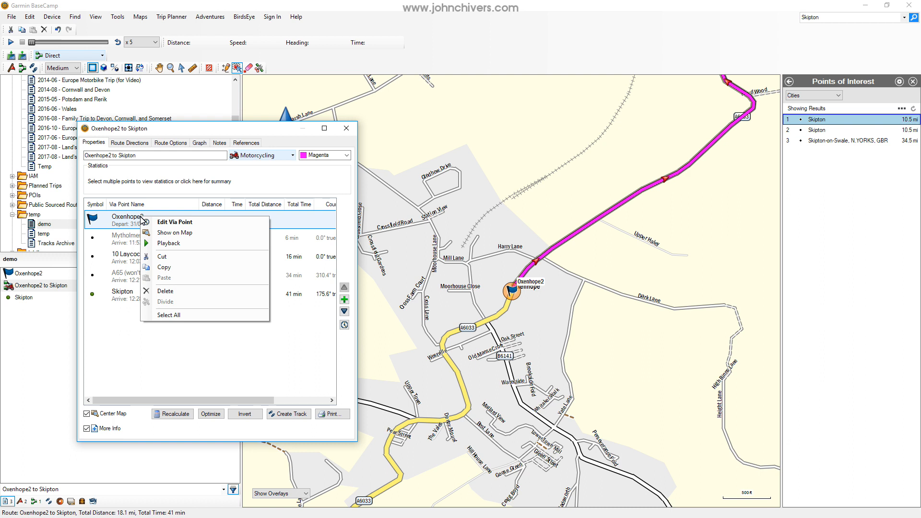
pyautogui.click(214, 134)
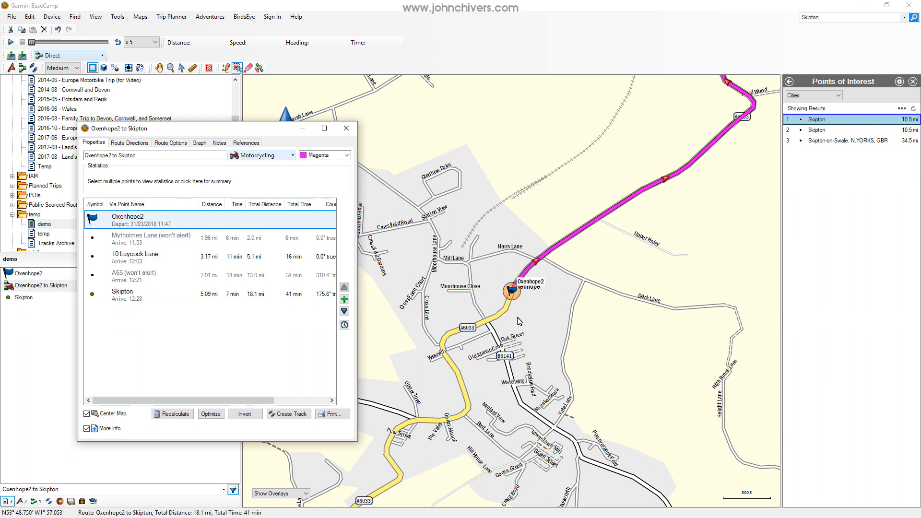
pyautogui.moveTo(513, 292); pyautogui.dragTo(461, 178)
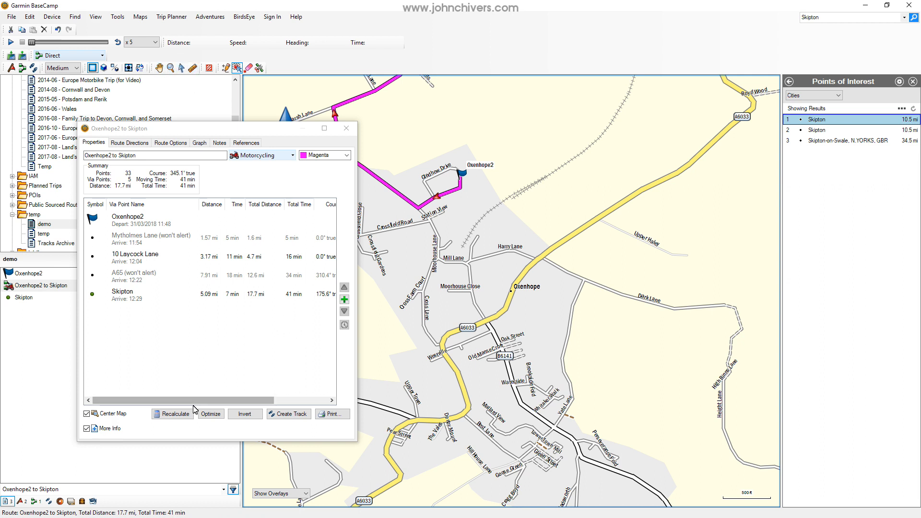
pyautogui.click(346, 128)
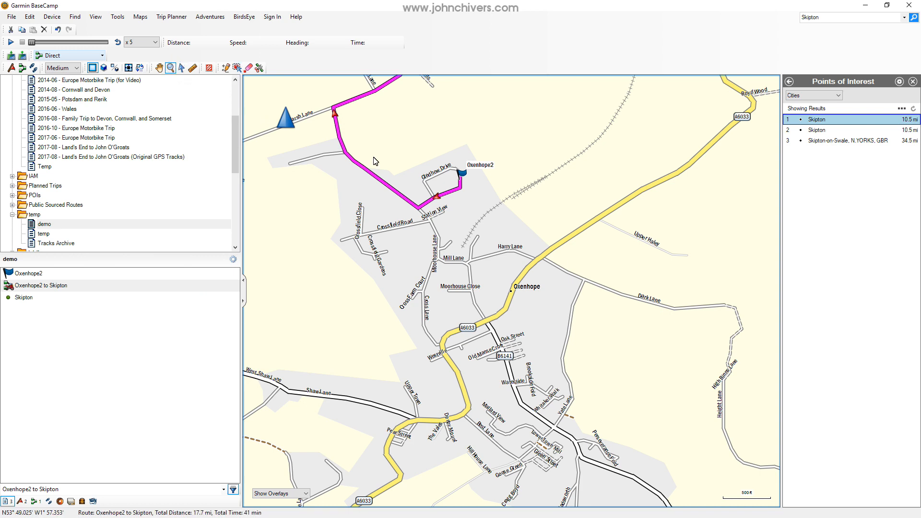
# Examine the rerouted section north of Oxenhope2 and show the full route to Skipton on the map.
pyautogui.scroll(-1, 408, 171)
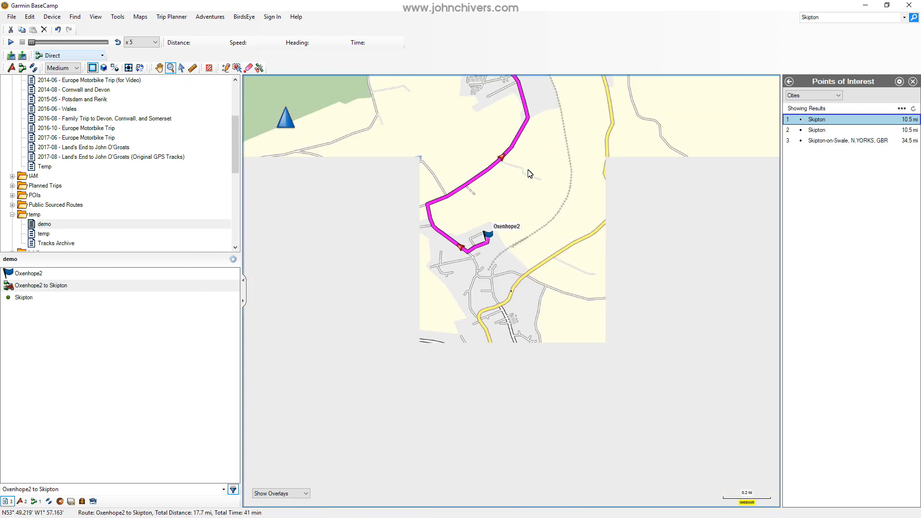
pyautogui.scroll(-1, 530, 173)
pyautogui.scroll(-1, 551, 135)
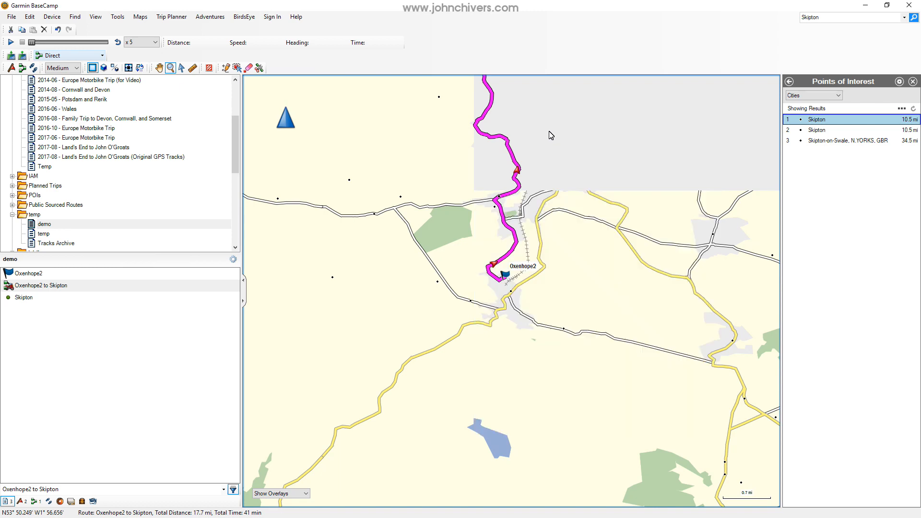
pyautogui.scroll(-1, 551, 135)
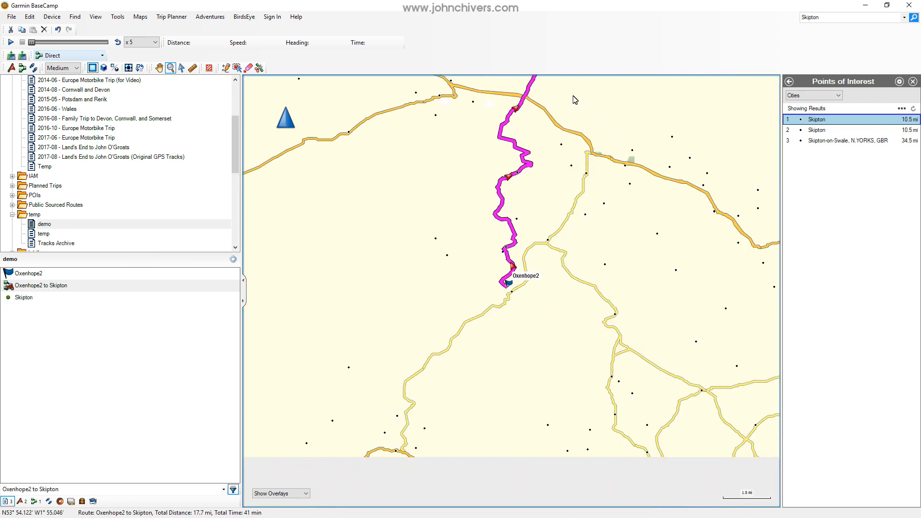
pyautogui.scroll(-1, 566, 101)
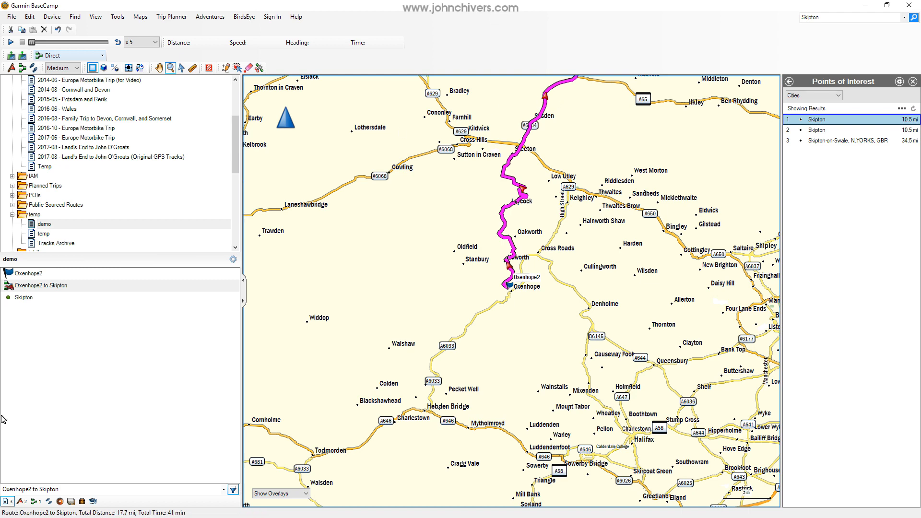
pyautogui.rightClick(66, 287)
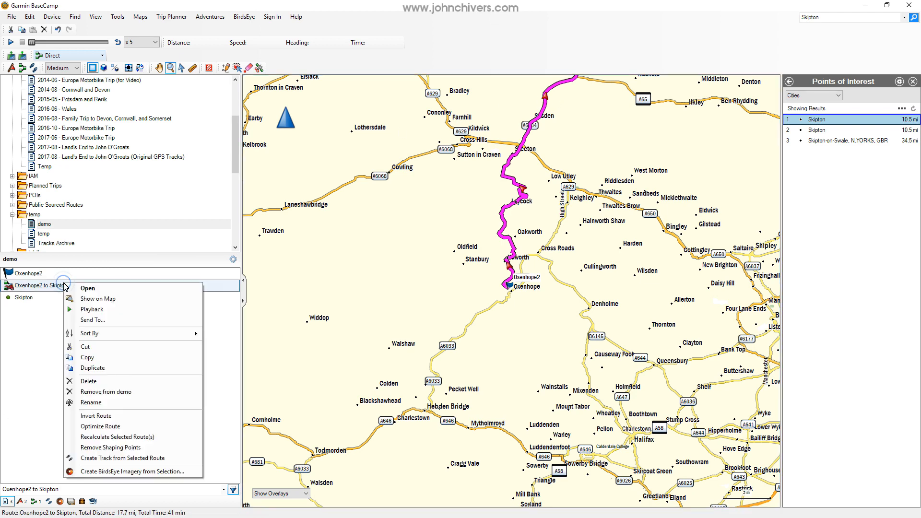
pyautogui.click(107, 298)
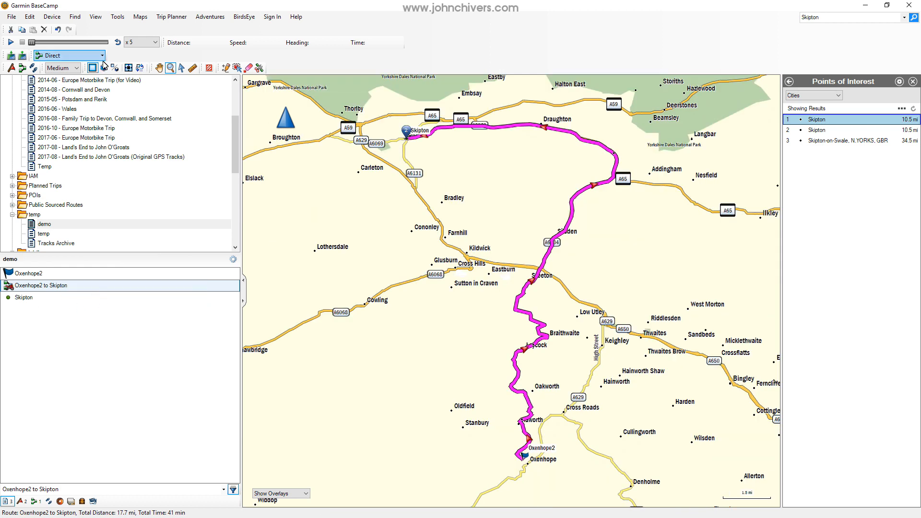
# Draw a new Direct route from Denholme through Thwaites, the A65 west of Ilkley and Hazlewood, ending near Thorlby.
pyautogui.click(22, 68)
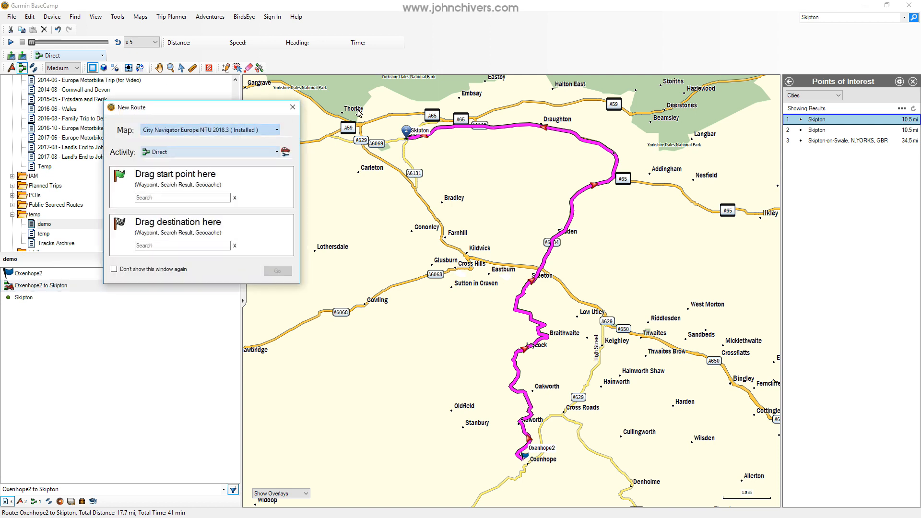
pyautogui.click(294, 110)
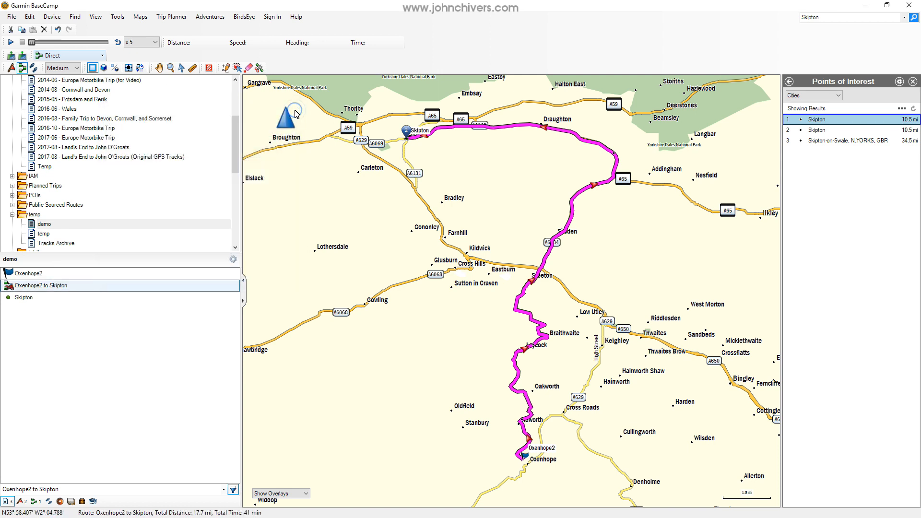
pyautogui.click(628, 477)
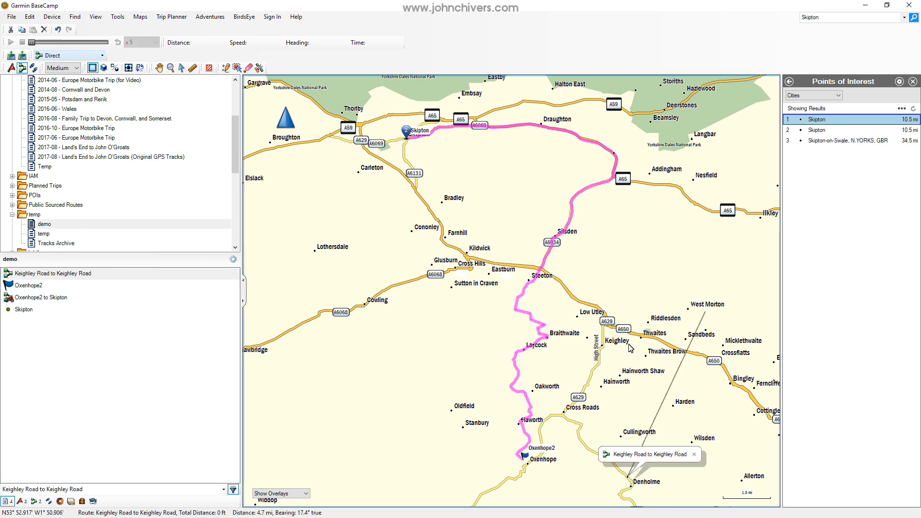
pyautogui.click(646, 334)
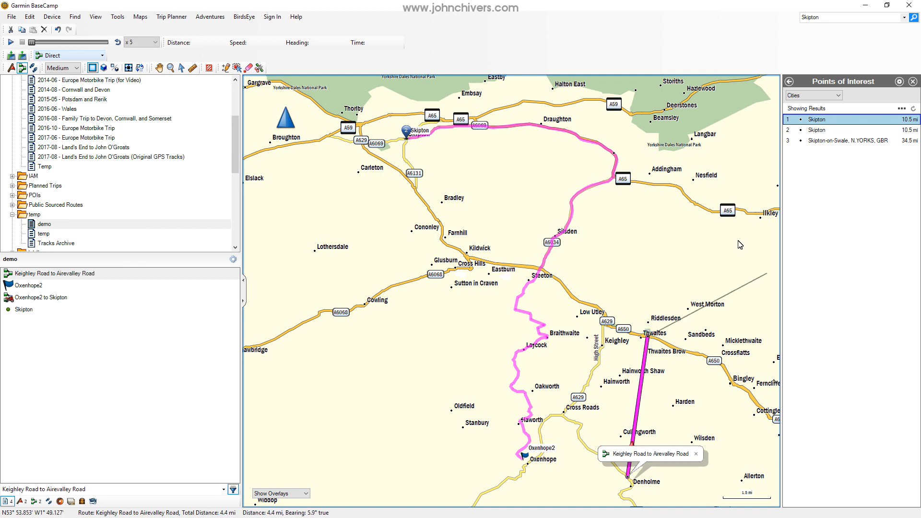
pyautogui.click(711, 210)
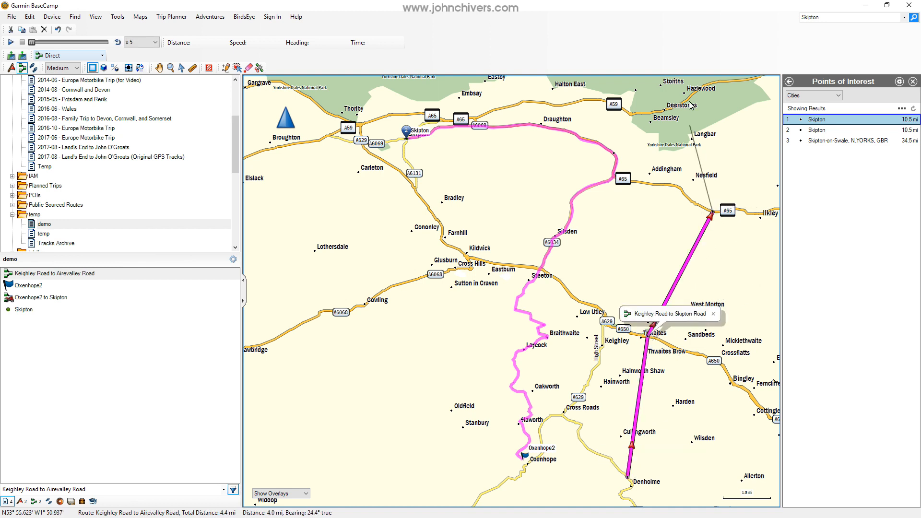
pyautogui.click(685, 94)
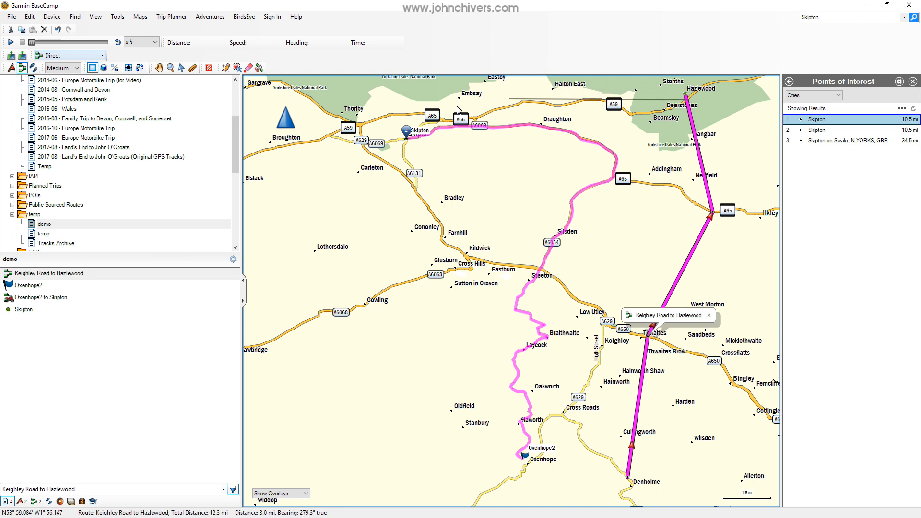
pyautogui.click(330, 114)
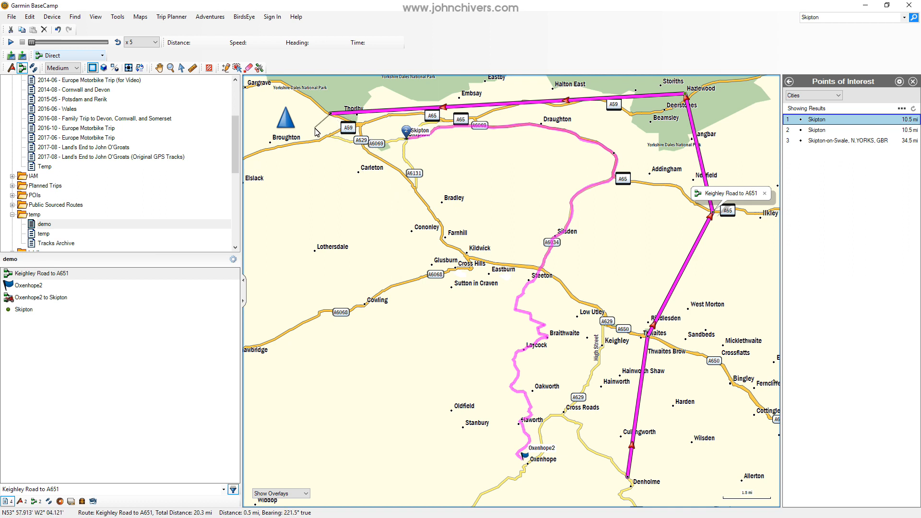
pyautogui.press('Escape')
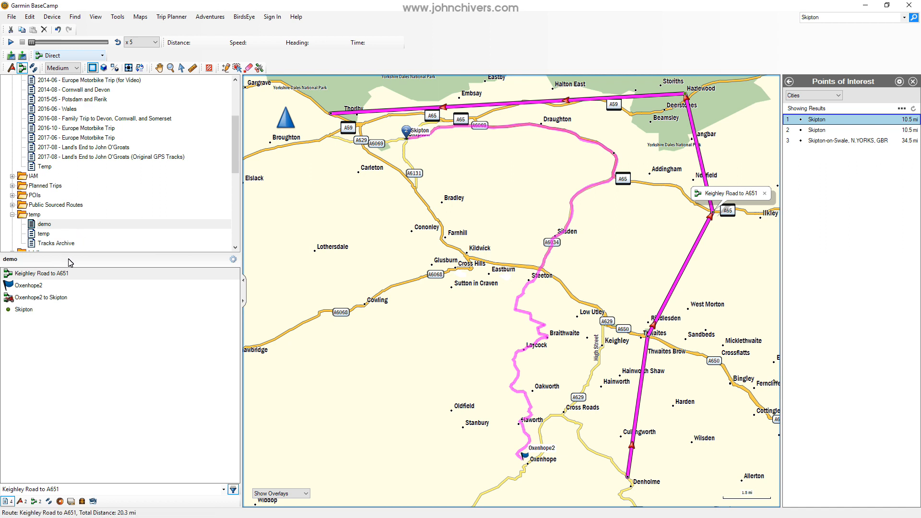
# Set the activity profile of the Keighley Road to A651 route to Motorcycling.
pyautogui.doubleClick(31, 276)
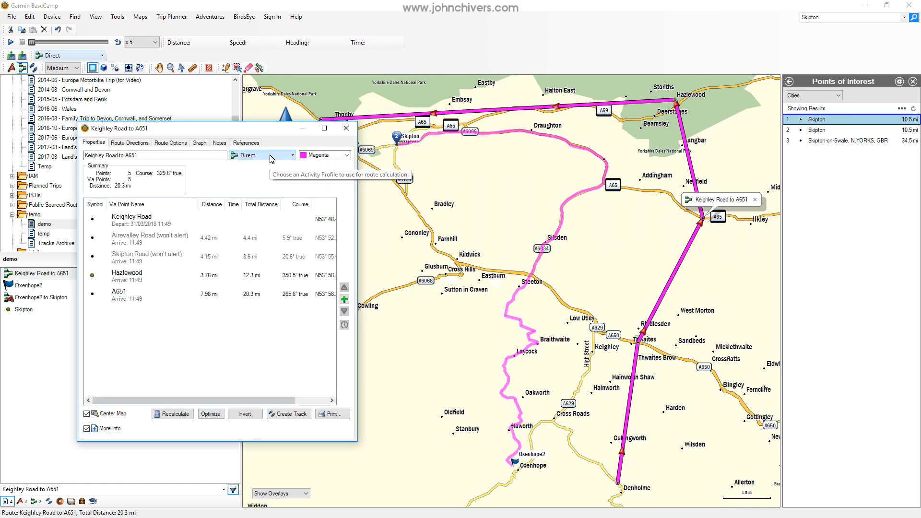
pyautogui.click(271, 157)
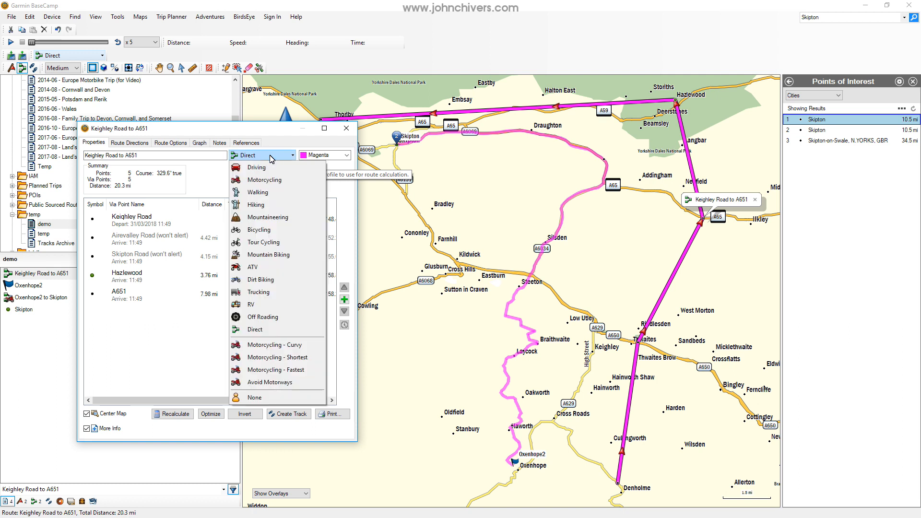
pyautogui.click(272, 180)
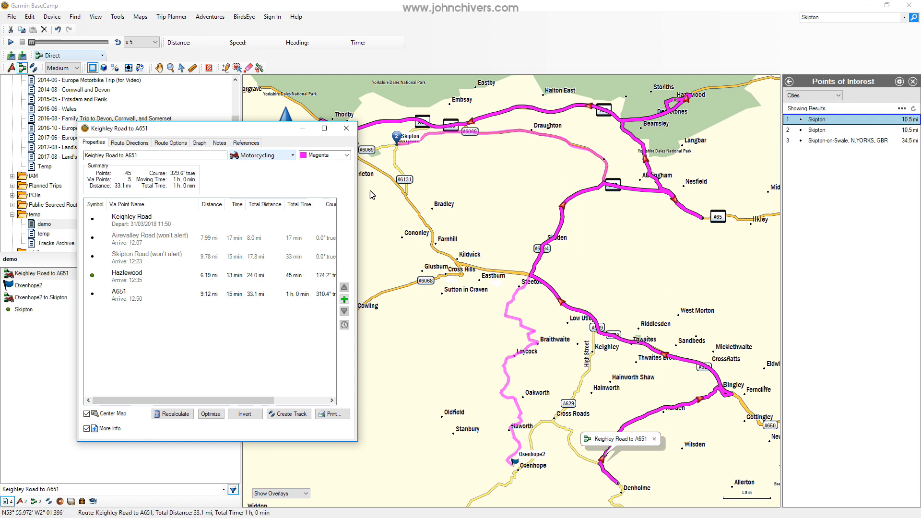
pyautogui.click(346, 129)
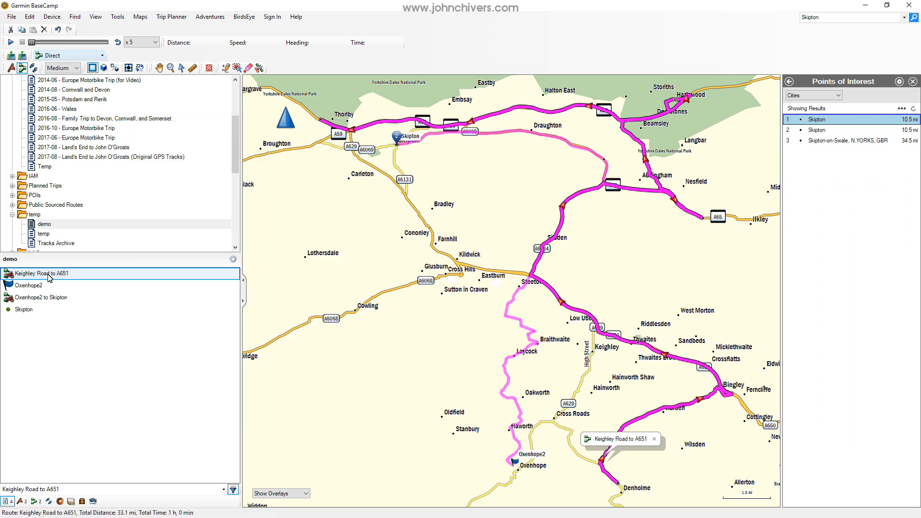
# Delete the Keighley Road to A651 route from all lists.
pyautogui.press('Delete')
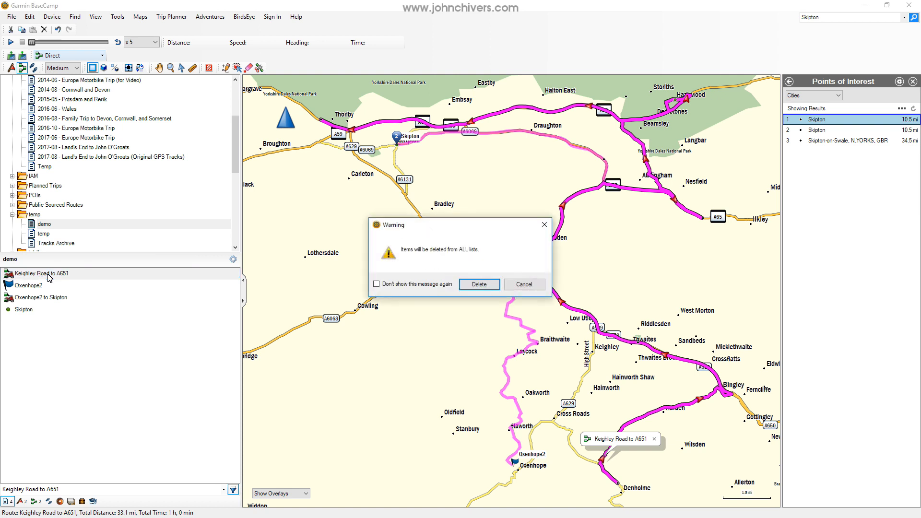
pyautogui.click(474, 285)
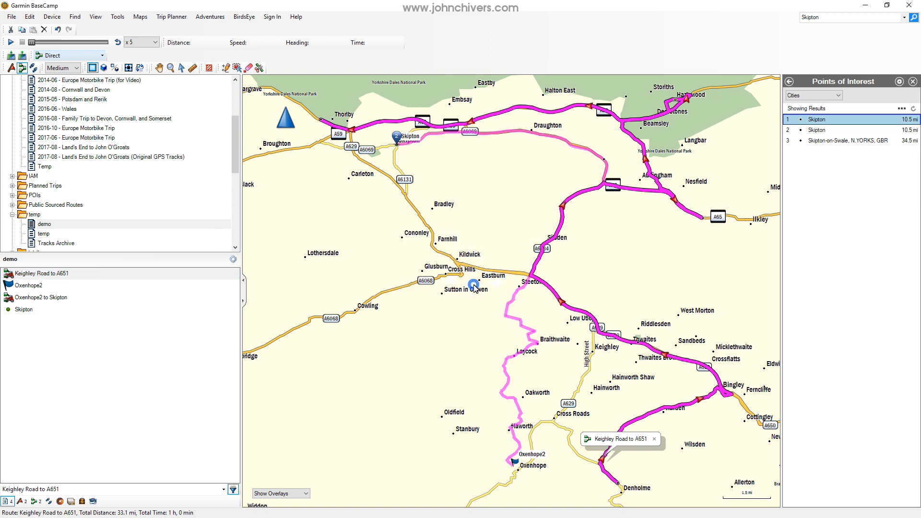